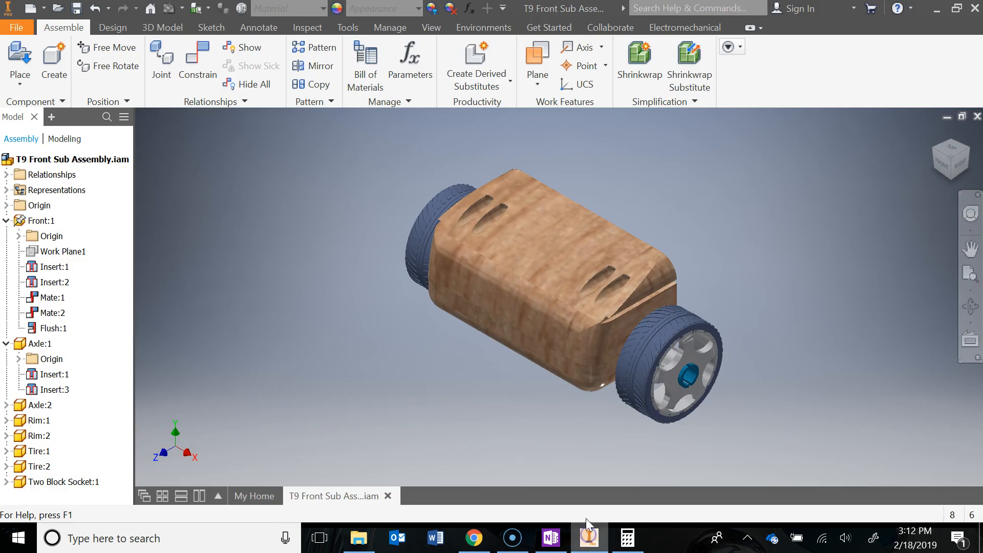
Create a new assembly file from the English Standard (in).iam template.
click(20, 29)
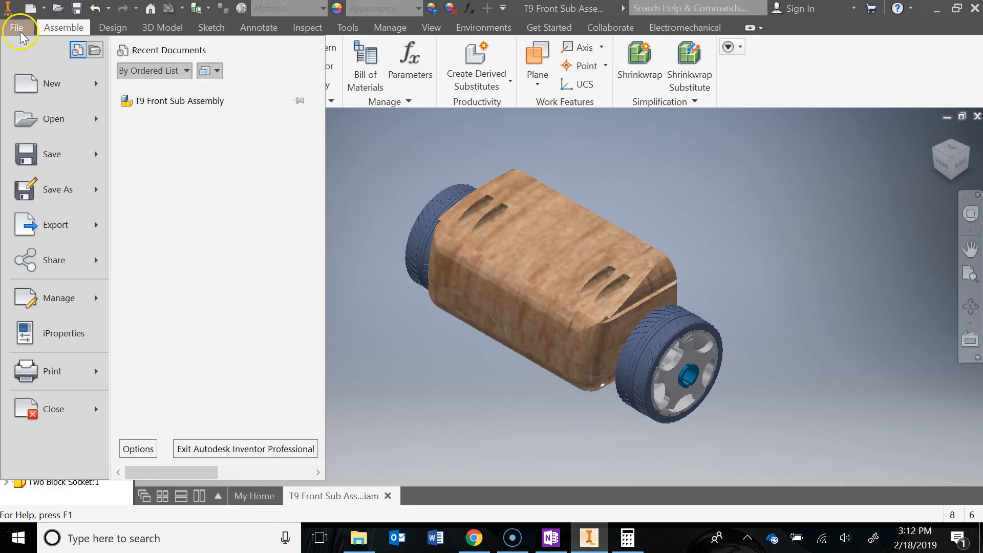
click(46, 82)
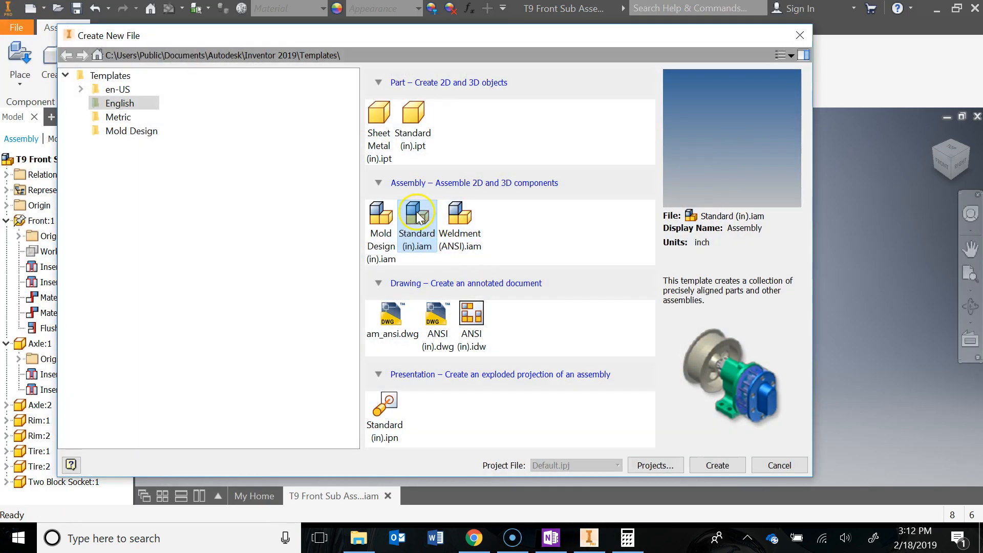
click(717, 465)
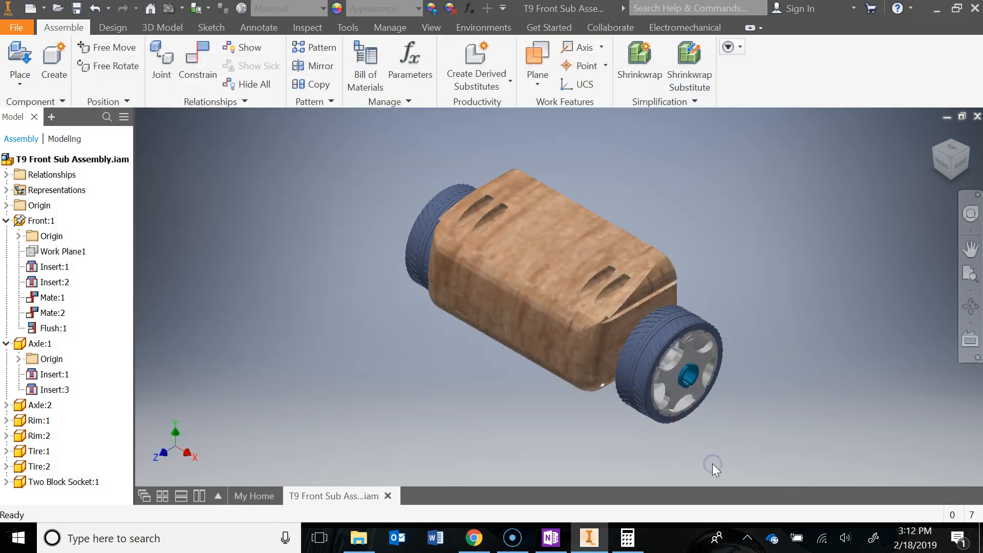
Save the new assembly as "T9 Passenger Section Sub Assembly" in the T-9 Automoblox folder.
click(20, 27)
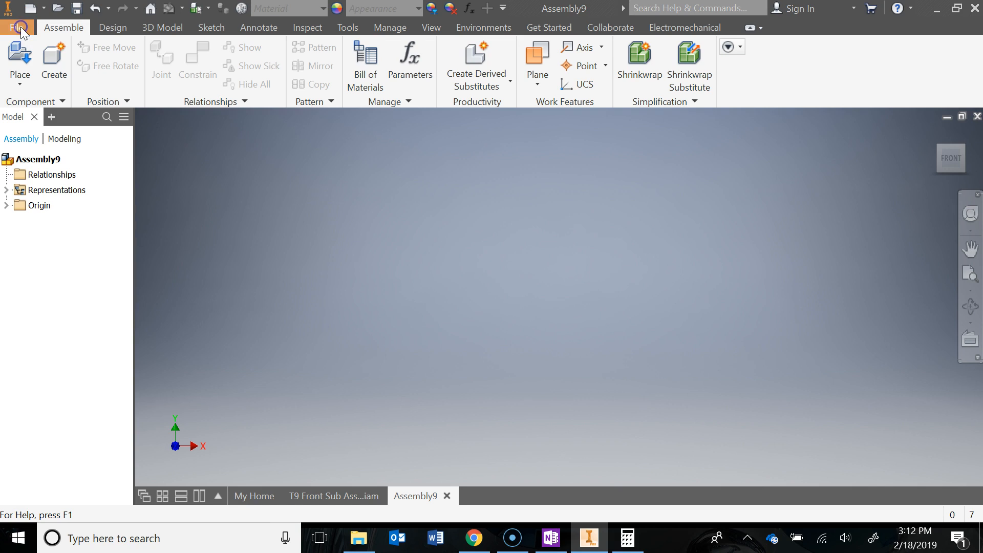
click(48, 194)
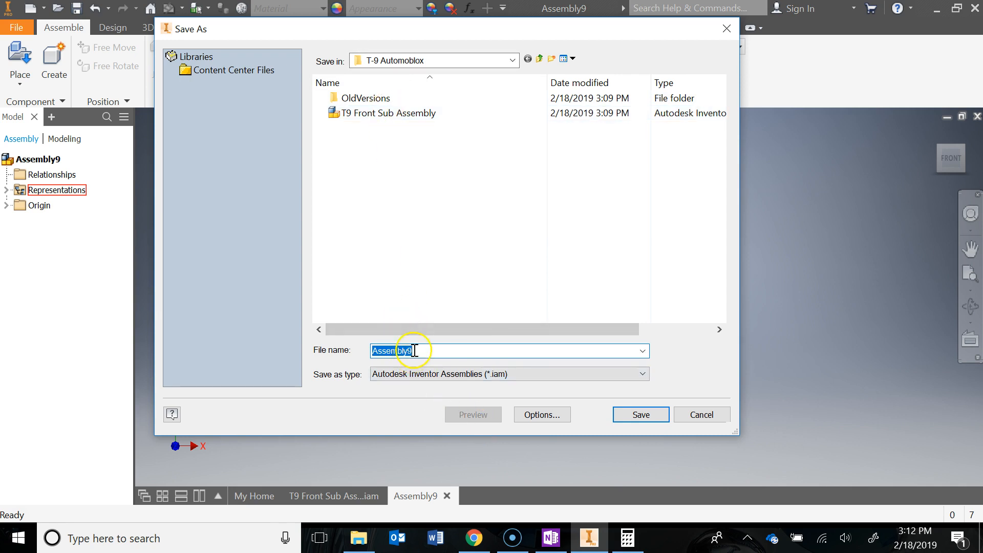
text(t)
key(BackSpace)
text(T)
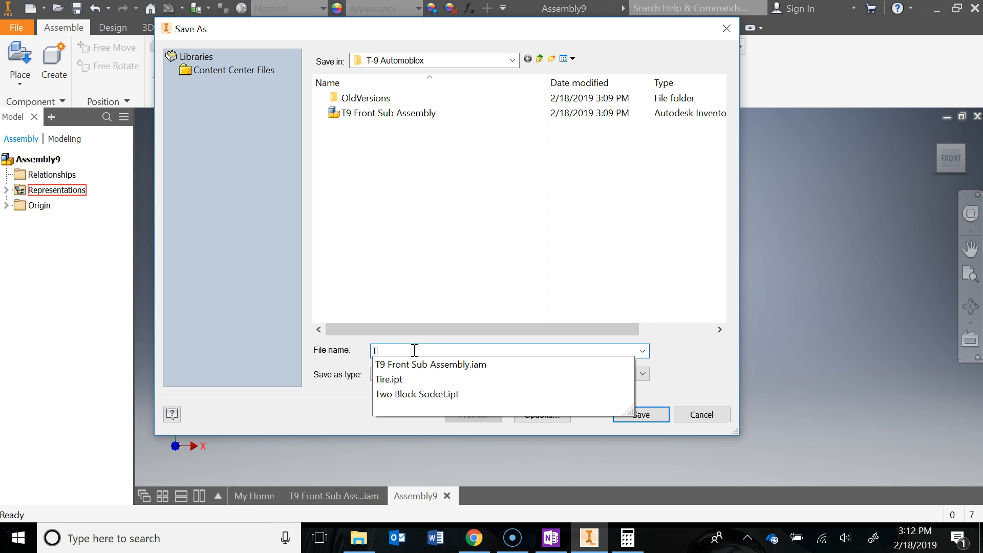
text(9)
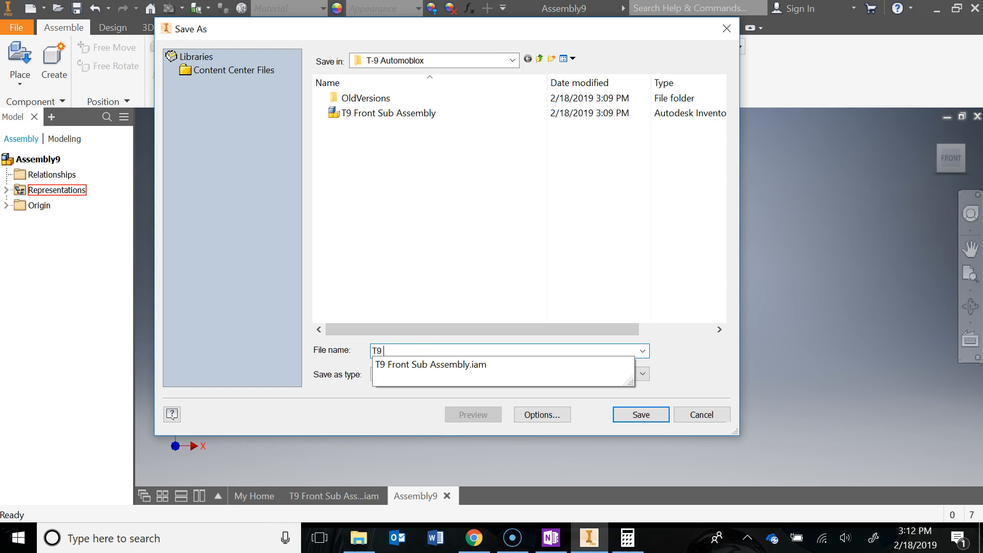
text( Passenger Section Sub Assembly)
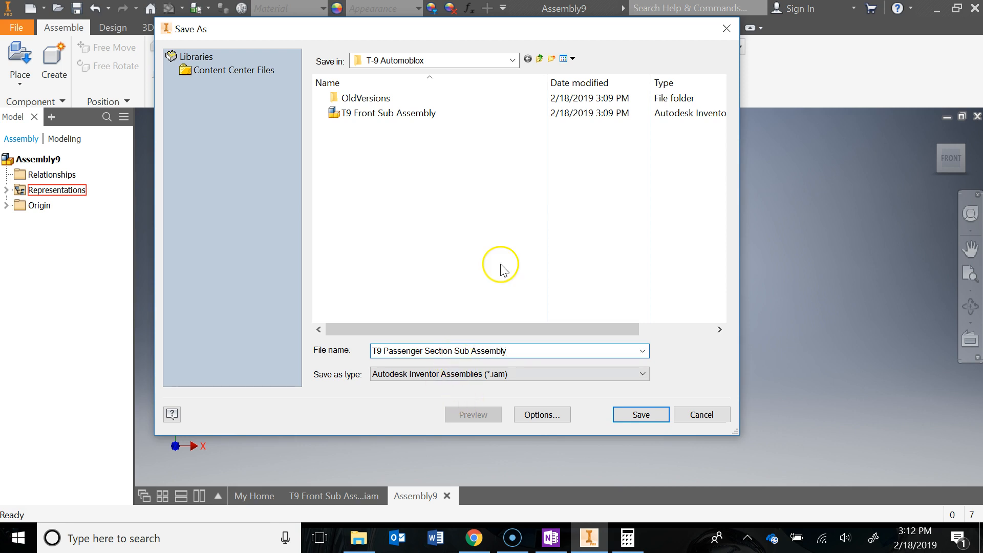
click(635, 415)
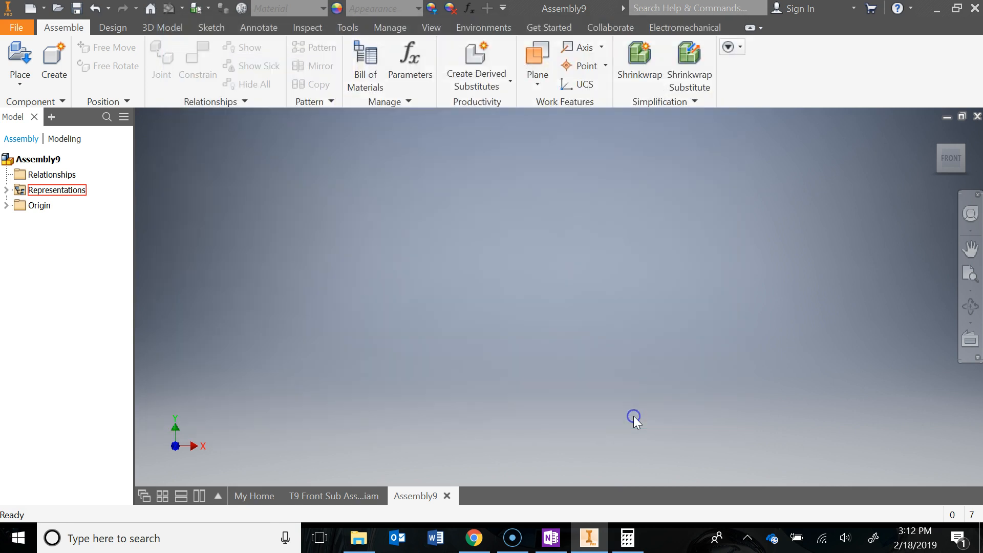
click(442, 151)
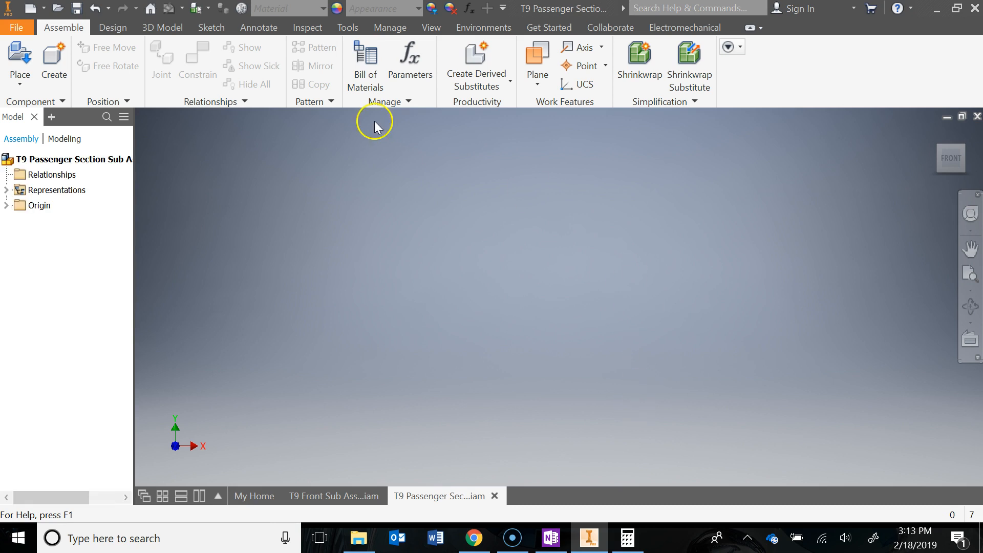
Place one instance of the Passenger Section part in the empty assembly.
click(23, 55)
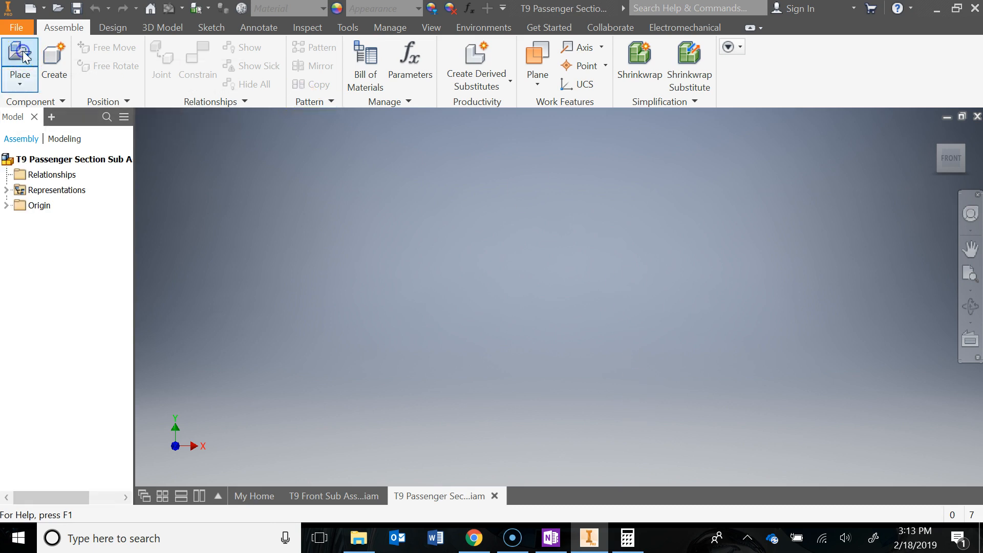
click(350, 205)
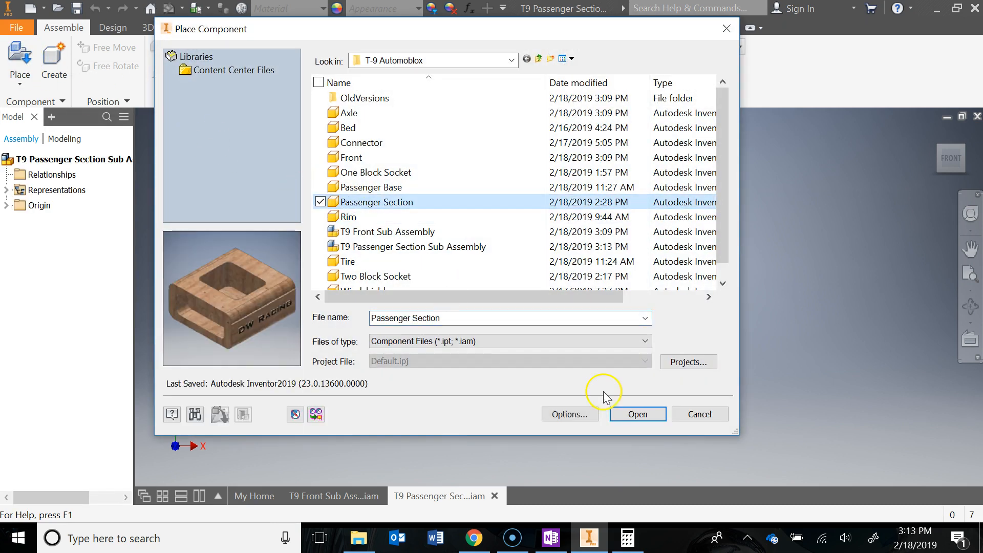
click(661, 419)
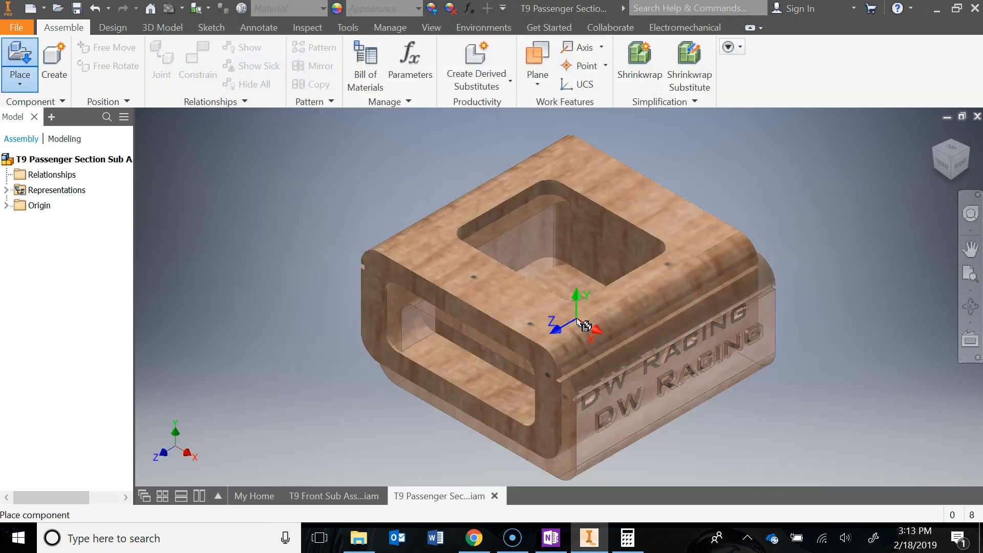
click(578, 313)
right_click(579, 311)
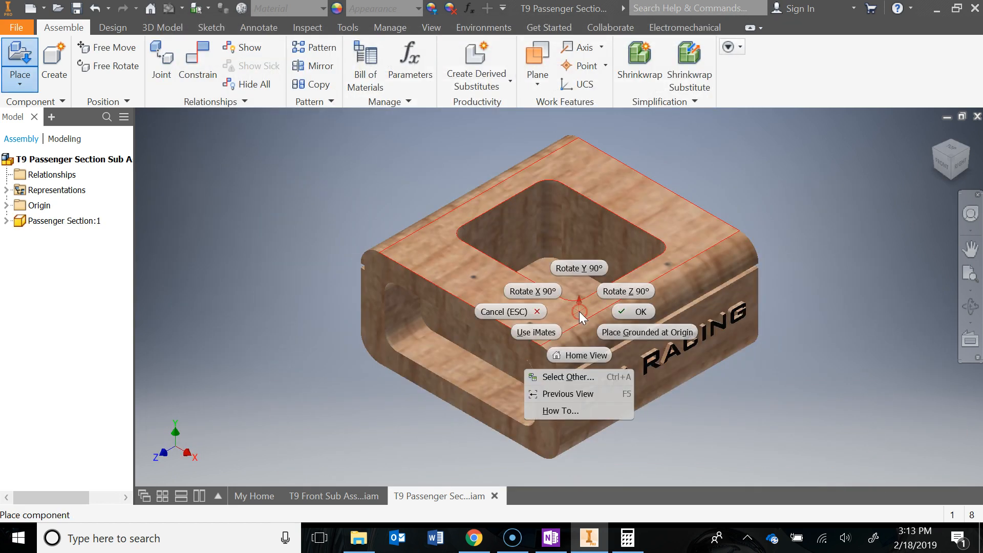
click(649, 313)
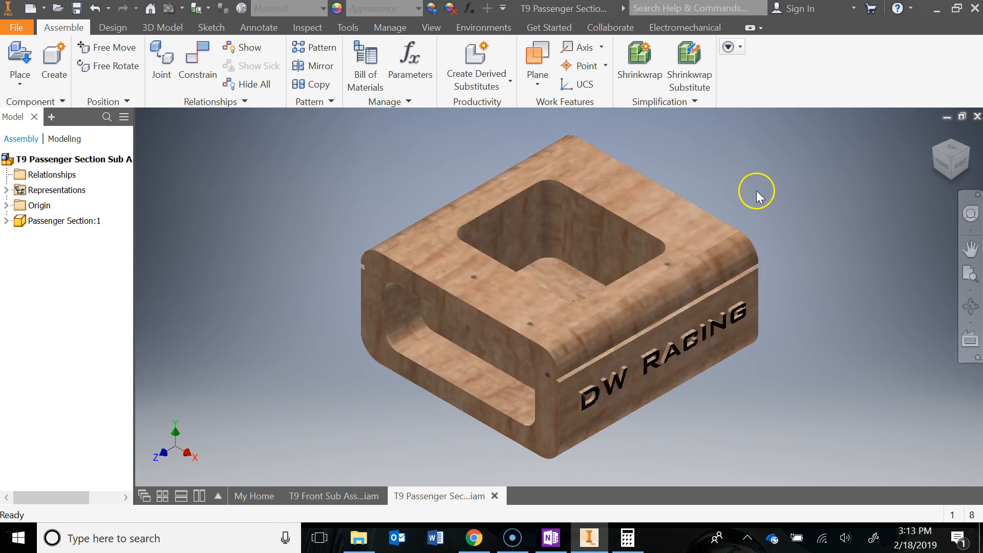
Ground the Passenger Section component so it is fixed in place.
click(654, 216)
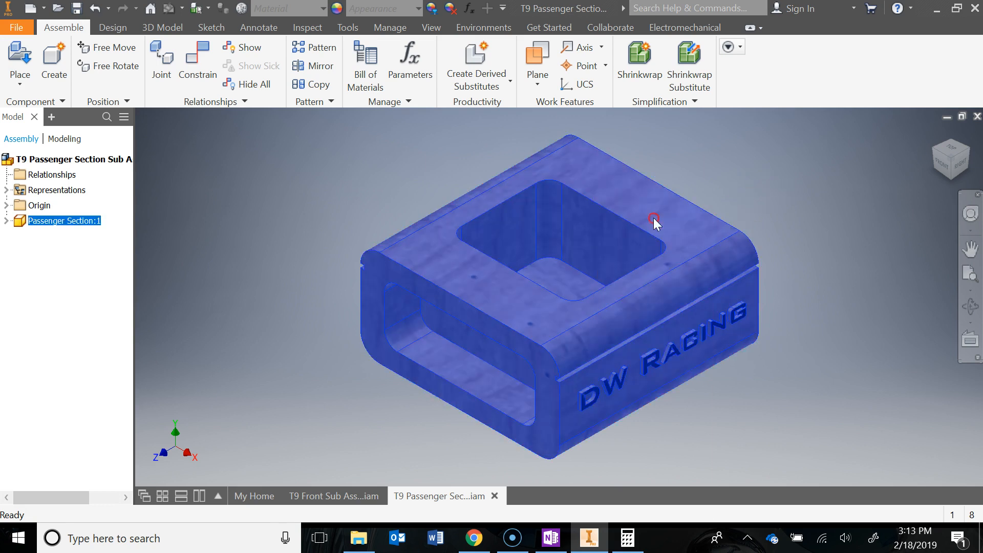
right_click(654, 217)
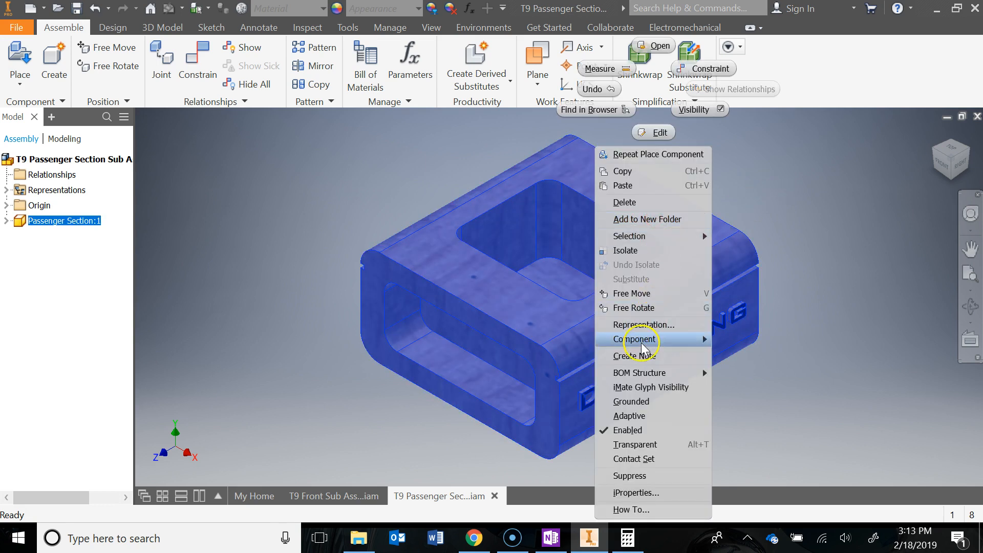
click(633, 402)
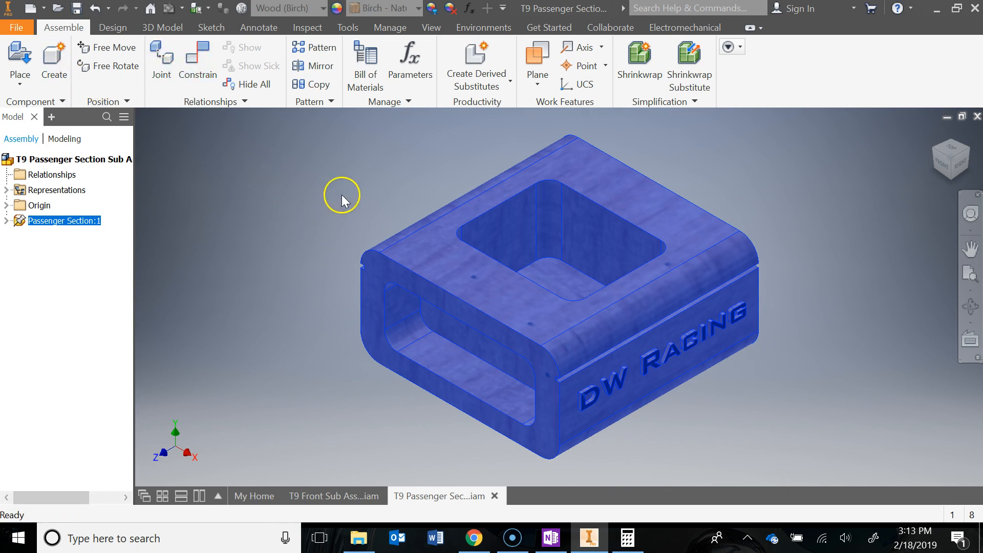
scroll(342, 198, up, 3)
middle_drag(367, 200, 415, 215)
click(413, 213)
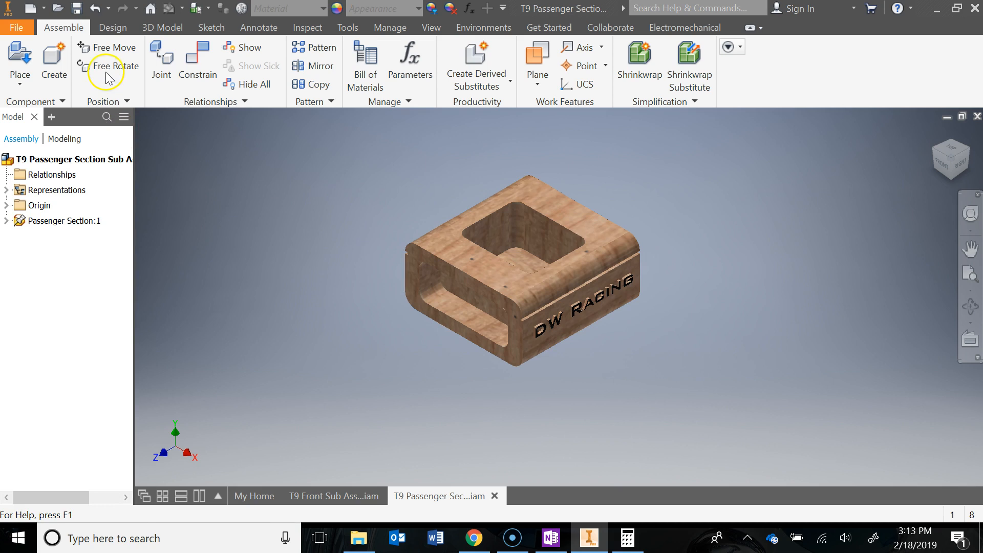
Place one instance of the Passenger Base part in front of the Passenger Section's lettered side.
click(20, 63)
click(359, 187)
click(635, 416)
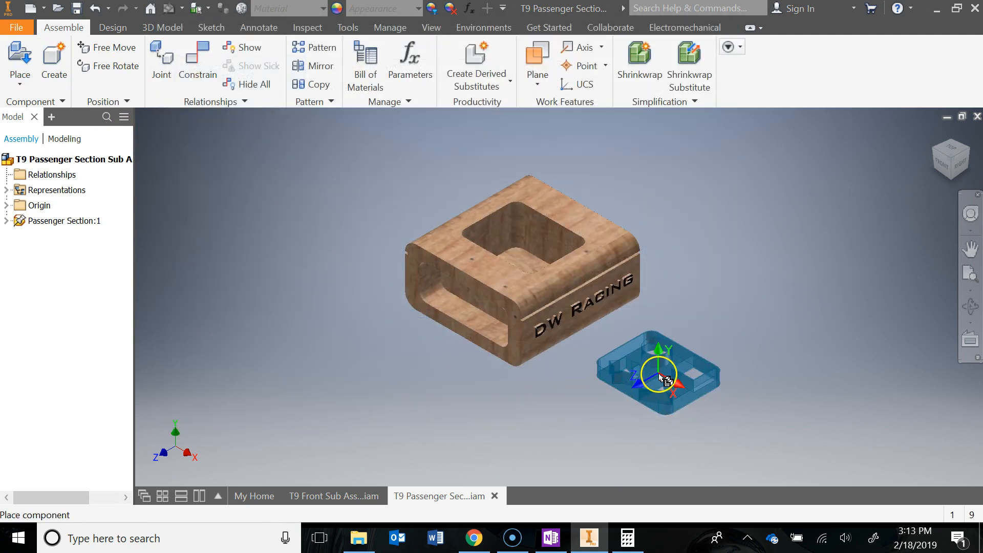
click(655, 376)
right_click(698, 344)
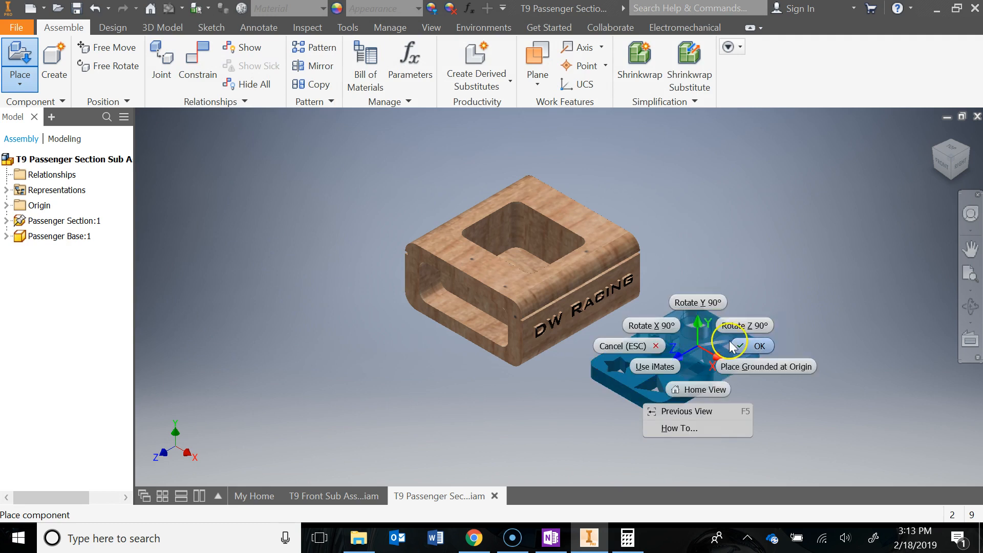
click(732, 344)
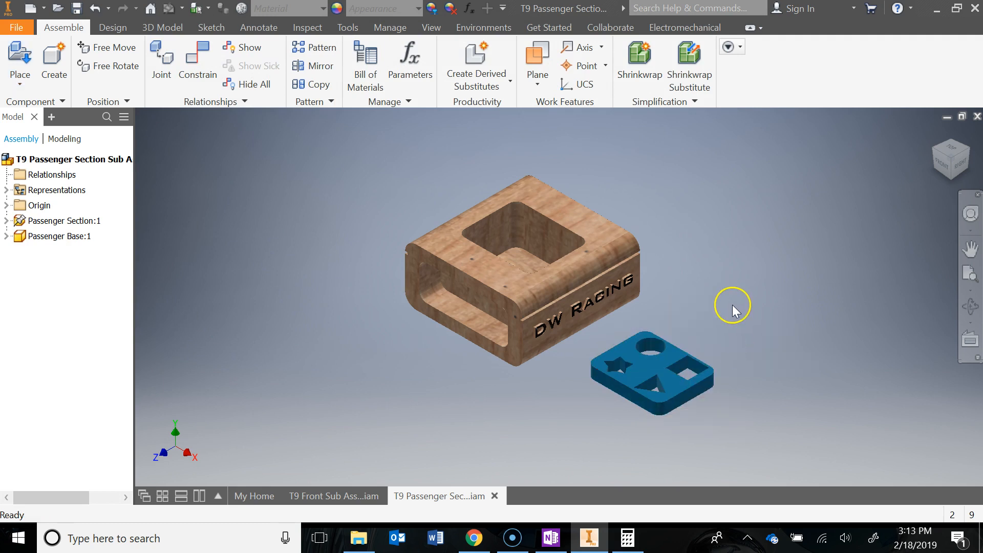
Place one instance of the One Block Socket part beside the open slot end of the Passenger Section.
click(23, 58)
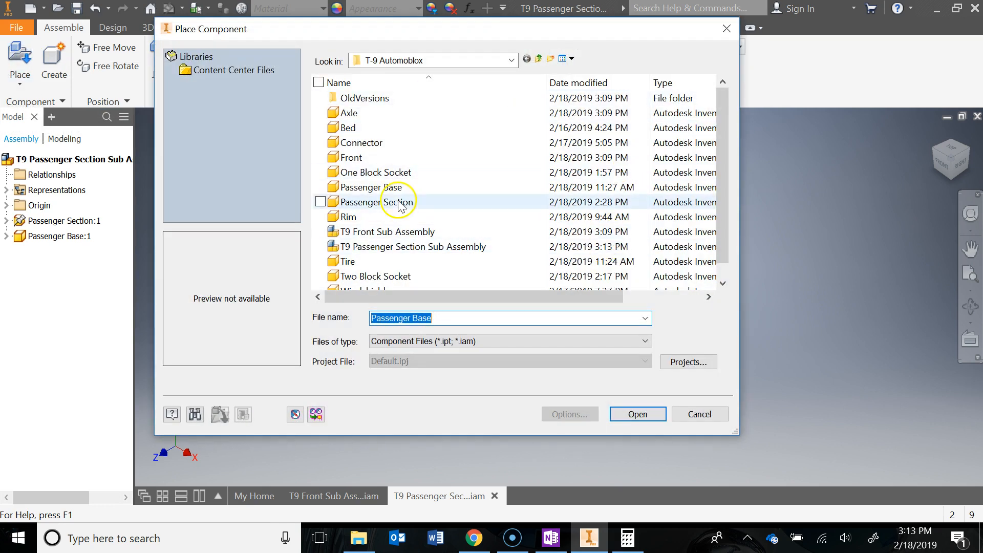
click(418, 173)
click(638, 414)
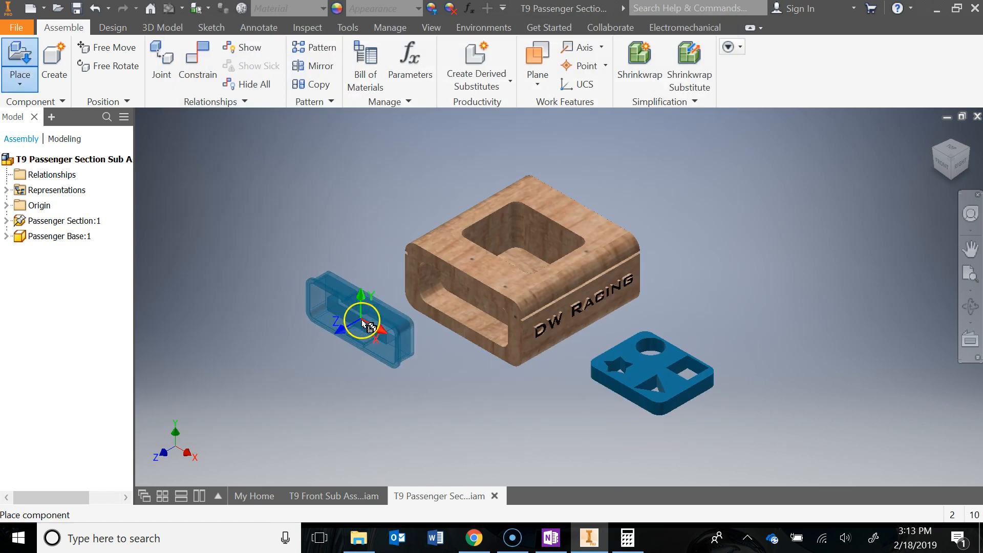
click(339, 342)
key(Escape)
Place one instance of the Two Block Socket part behind the Passenger Section, opposite the One Block Socket.
click(19, 57)
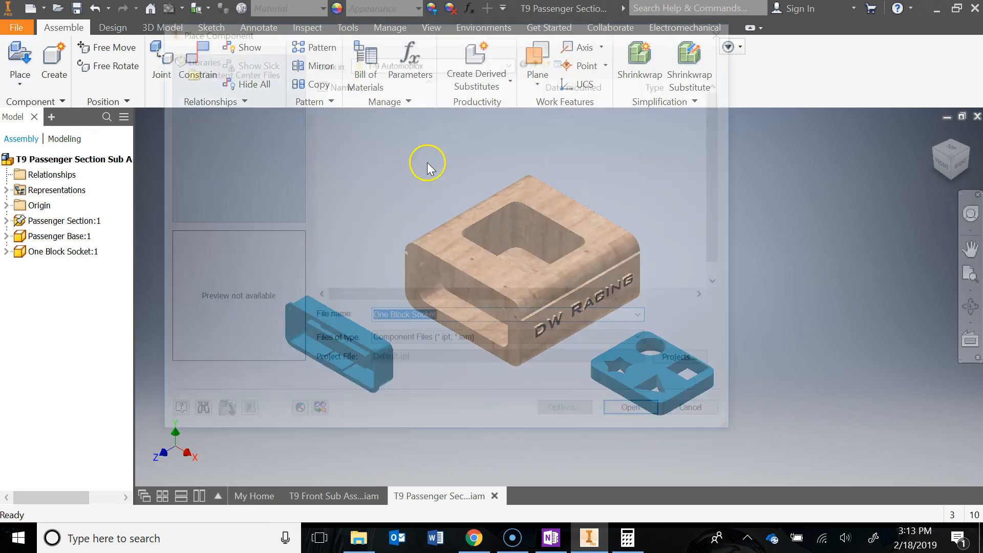
click(405, 276)
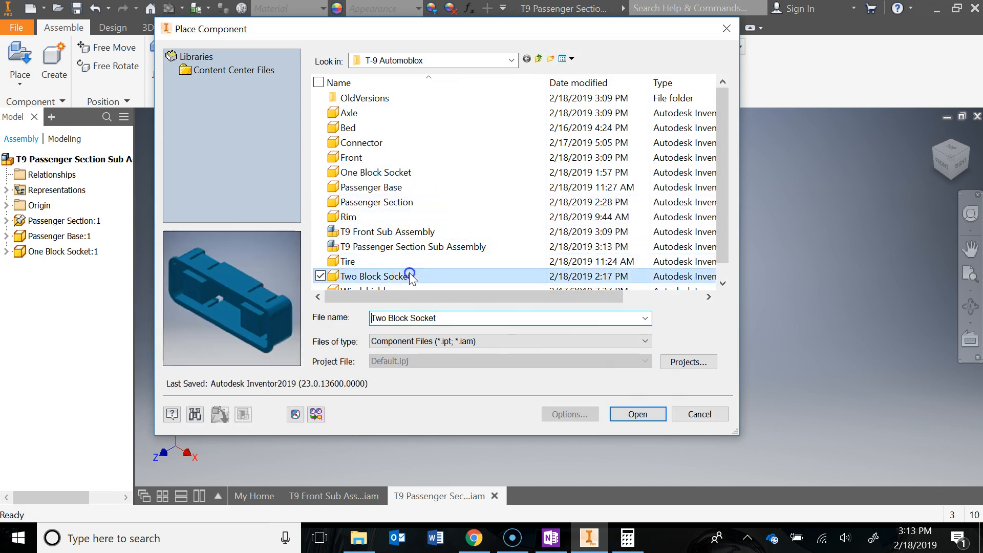
click(660, 412)
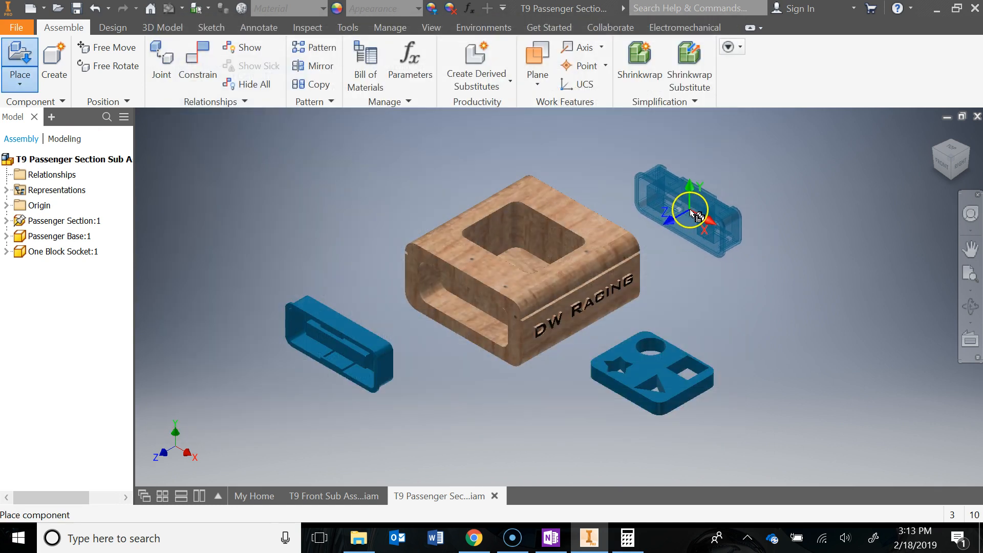
click(689, 216)
right_click(764, 254)
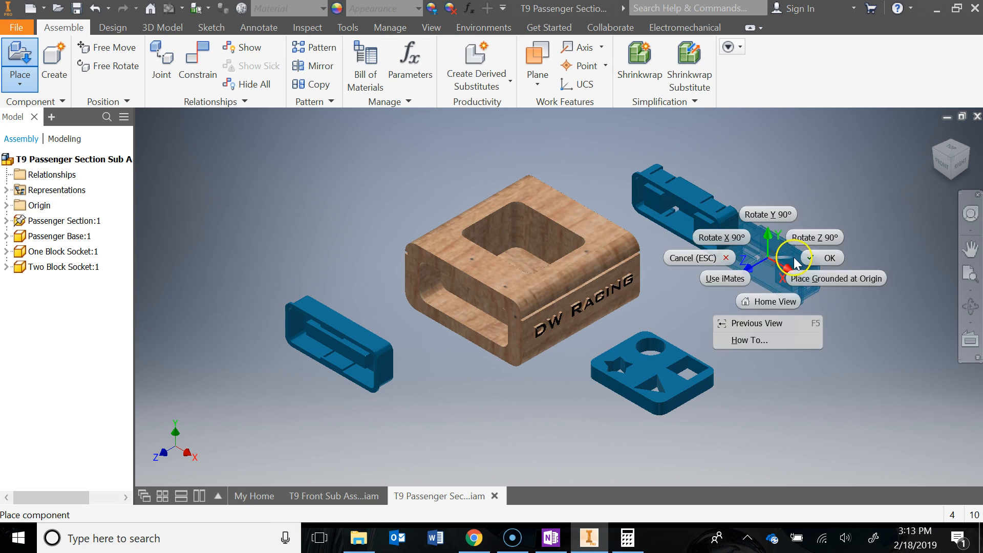
click(809, 261)
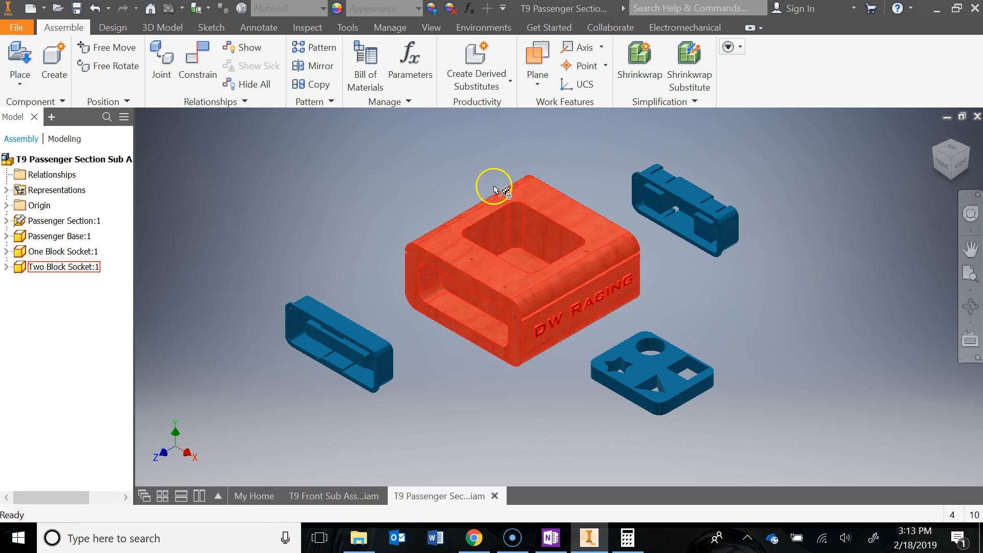
Place one instance of the Windshield part in free space above the One Block Socket.
click(8, 56)
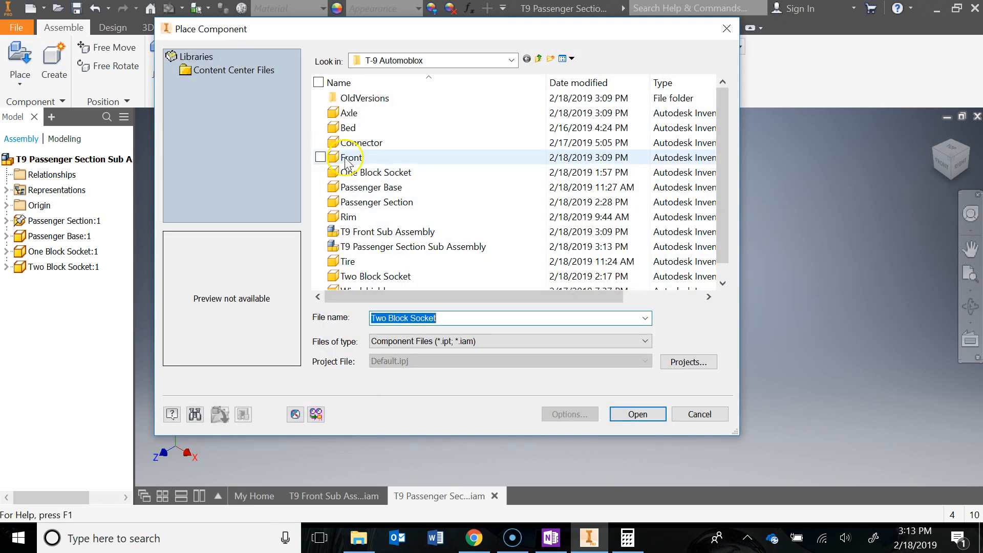
scroll(430, 251, down, 1)
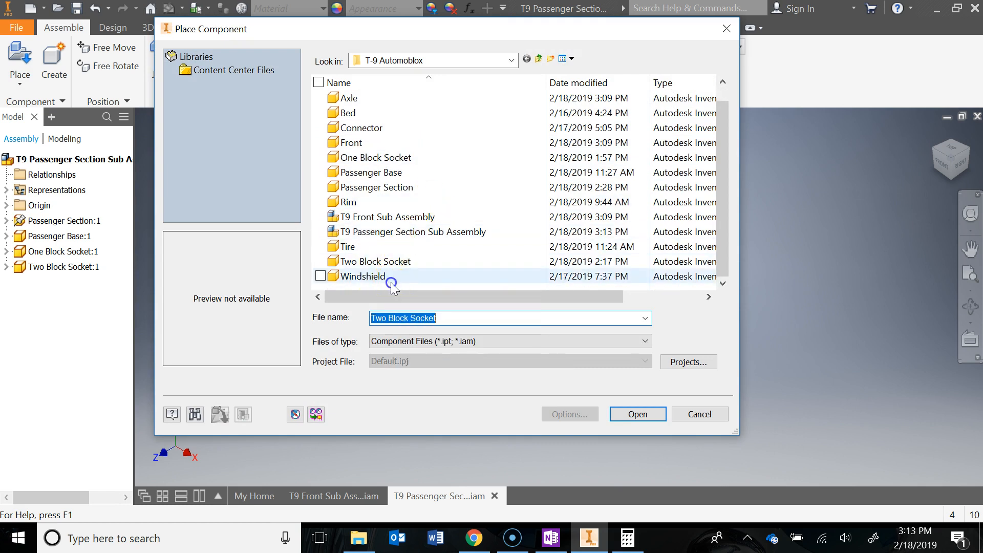
click(391, 277)
click(641, 415)
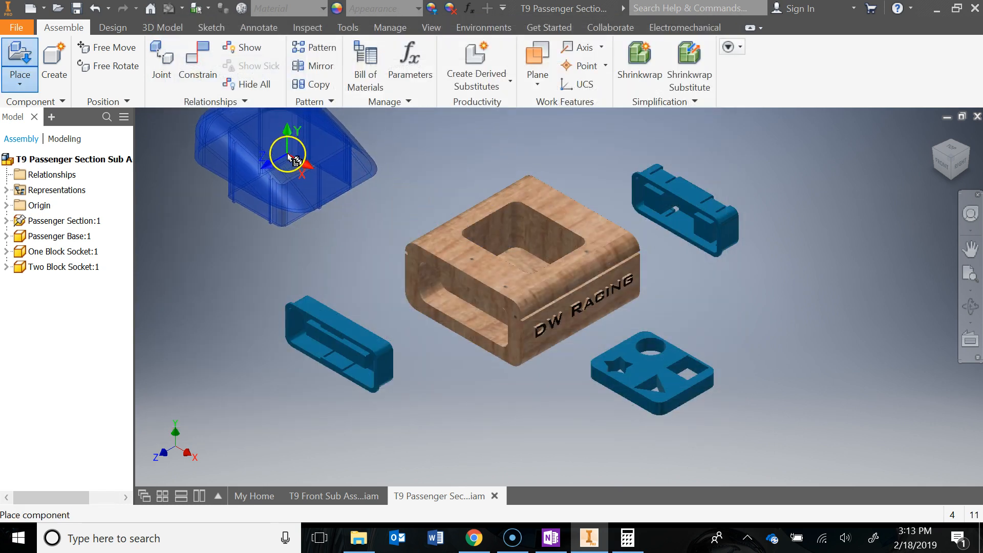
right_click(362, 190)
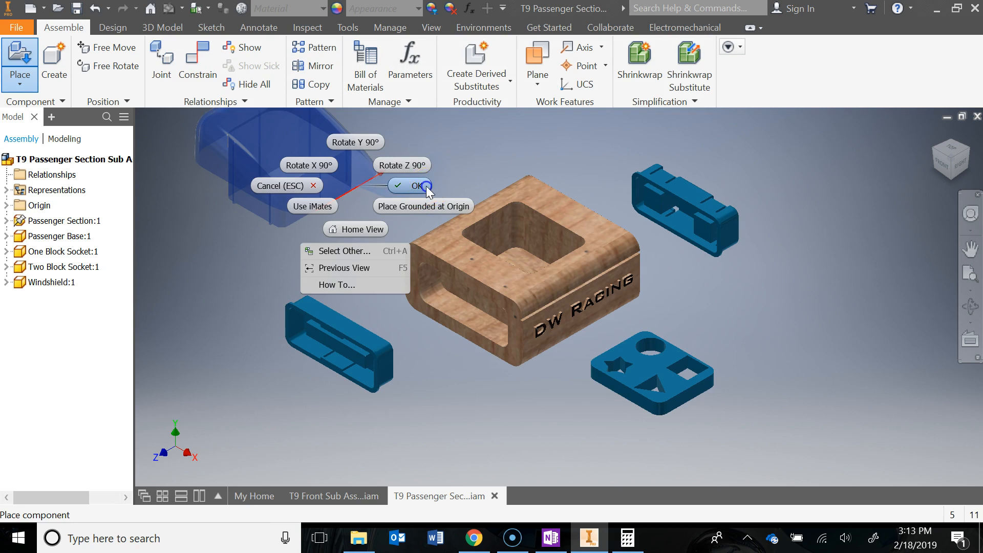
click(416, 185)
Mate the underside of the Passenger Base to the floor of the Passenger Section's pocket with a 0.000 in offset.
scroll(754, 282, up, 3)
middle_drag(753, 282, 802, 283)
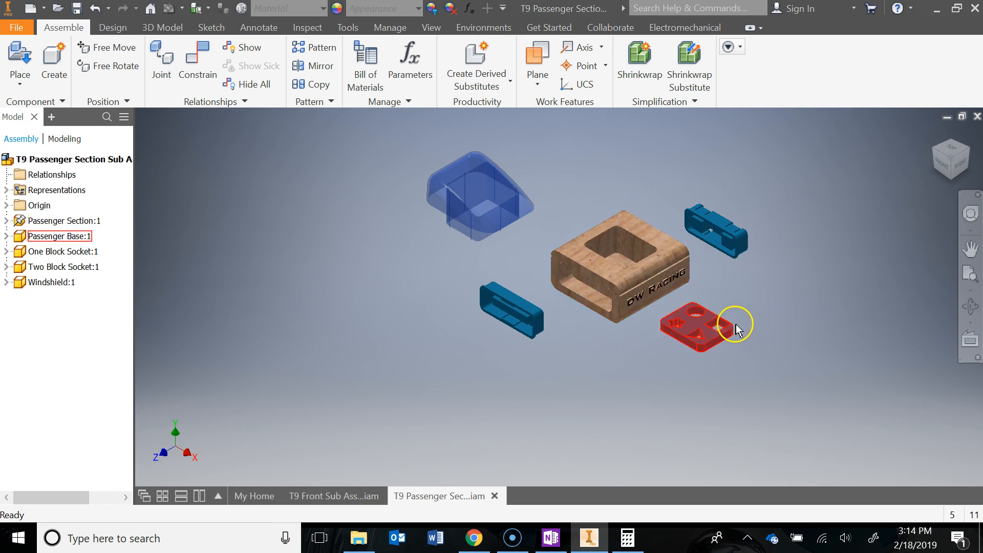
click(204, 61)
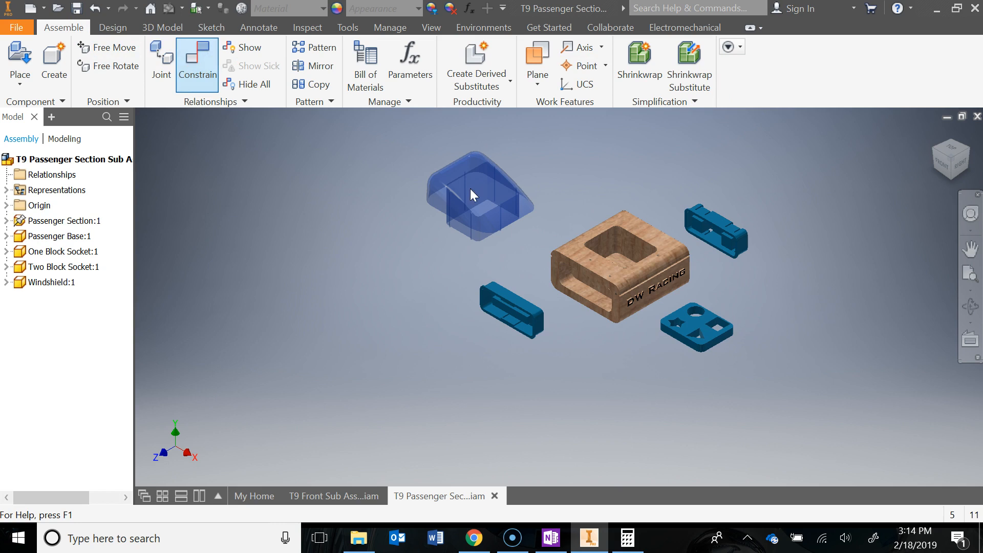
shift+middle_drag(724, 376, 716, 325)
scroll(692, 299, down, 4)
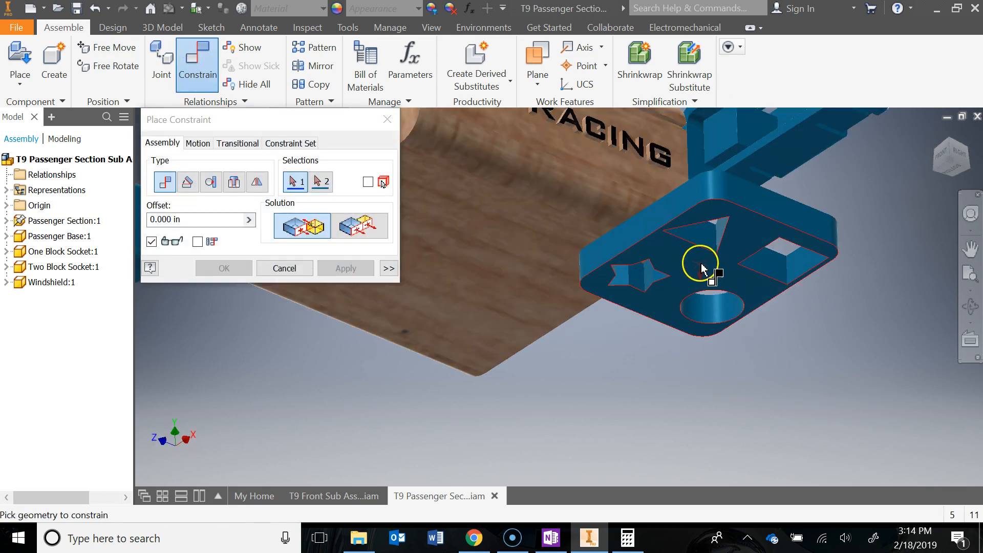
click(702, 269)
scroll(737, 328, up, 4)
shift+middle_drag(753, 352, 727, 366)
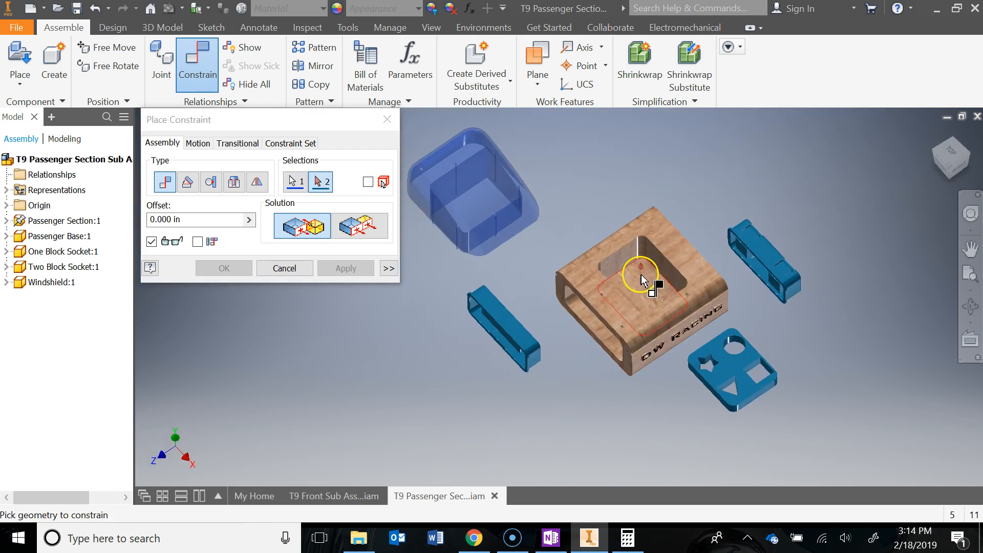
scroll(637, 285, down, 2)
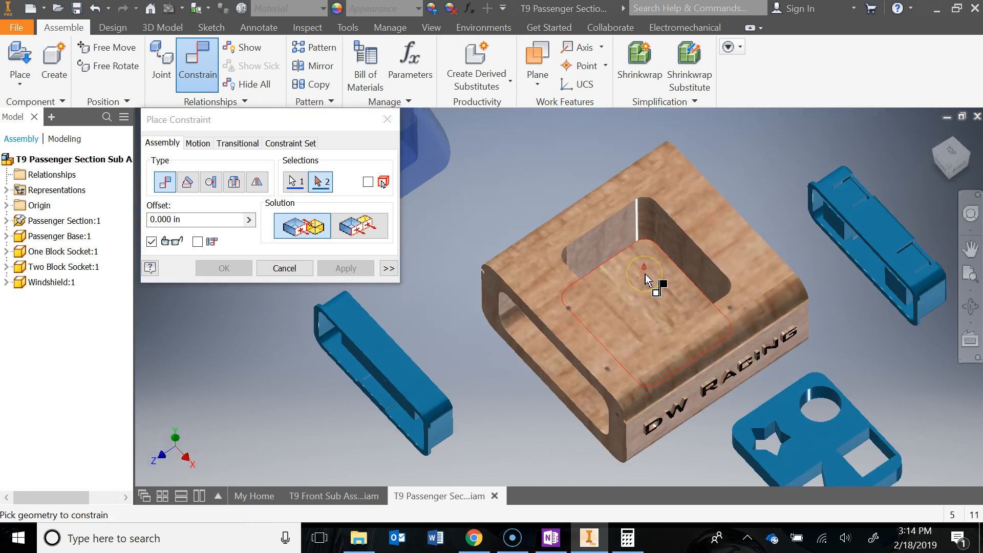
click(645, 280)
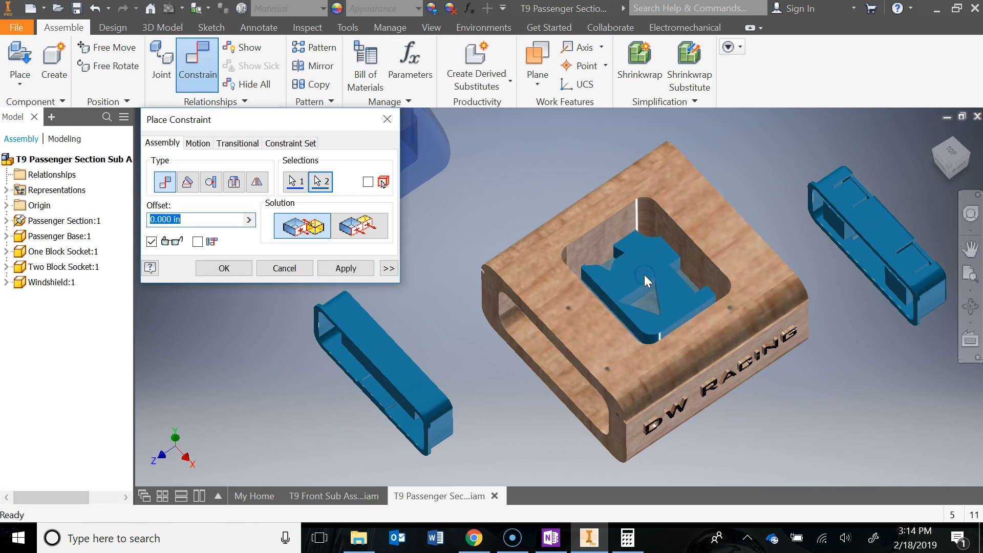
click(346, 270)
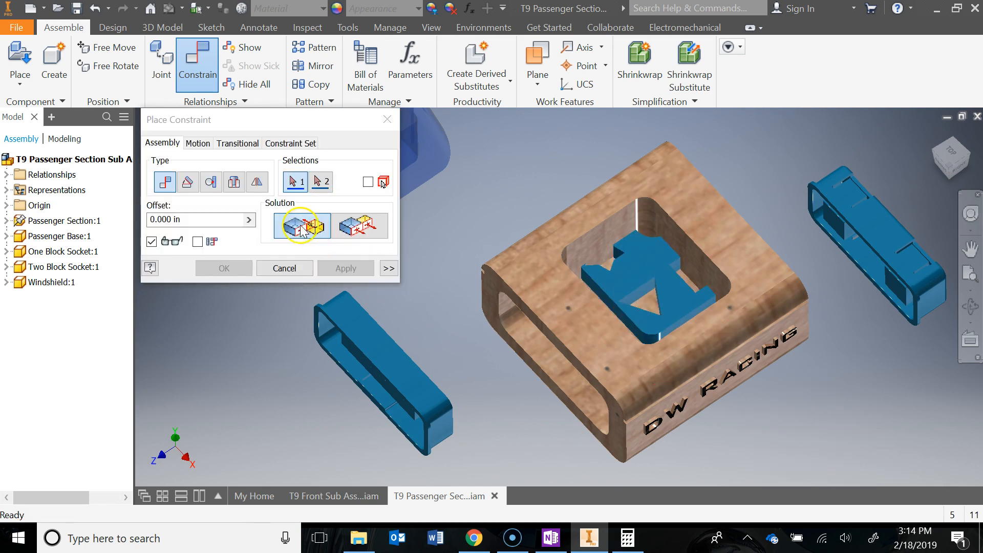
Mate the Passenger Base's side face nearest the One Block Socket to the matching pocket wall with a 0.000 in offset.
shift+middle_drag(709, 329, 692, 325)
scroll(624, 307, down, 3)
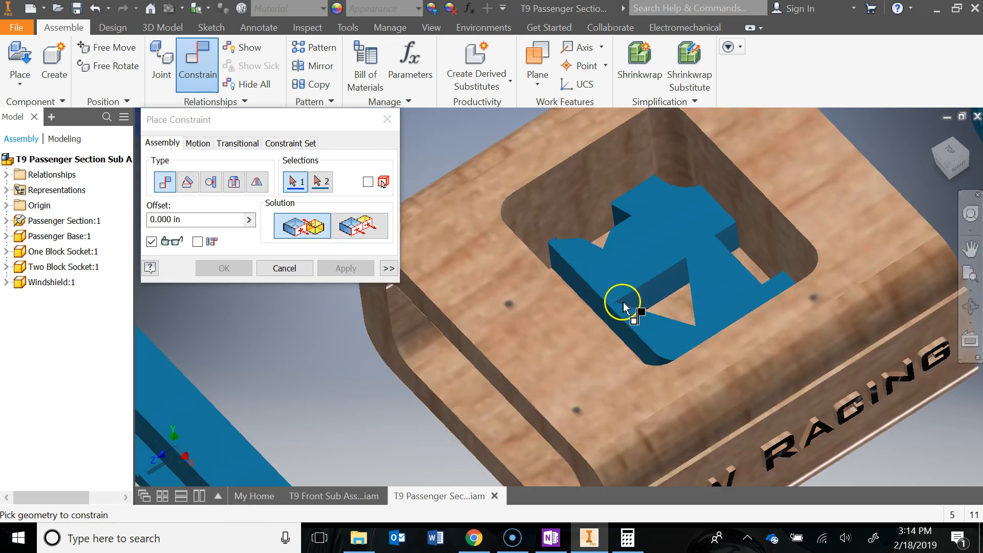
shift+middle_drag(624, 307, 625, 310)
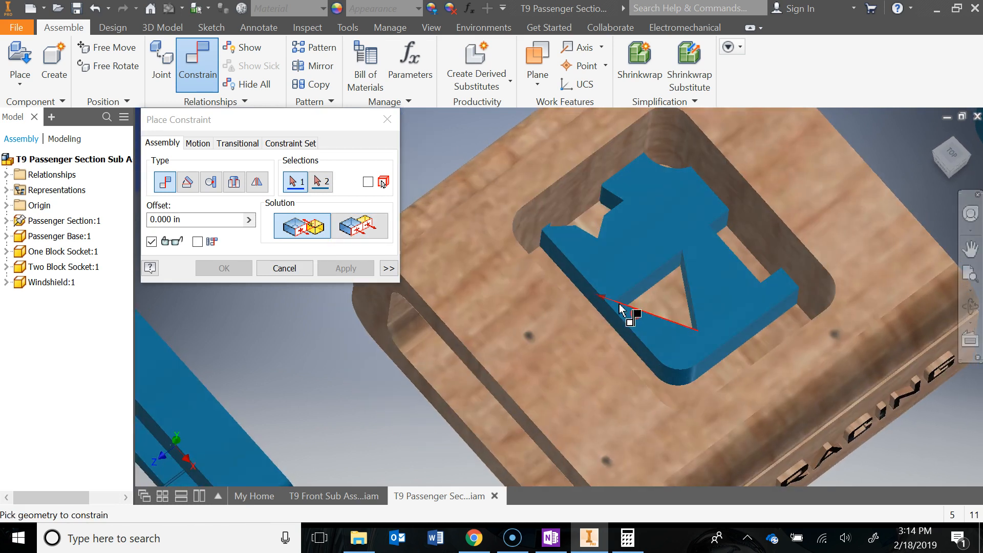
click(592, 297)
shift+middle_drag(720, 374, 646, 367)
click(579, 328)
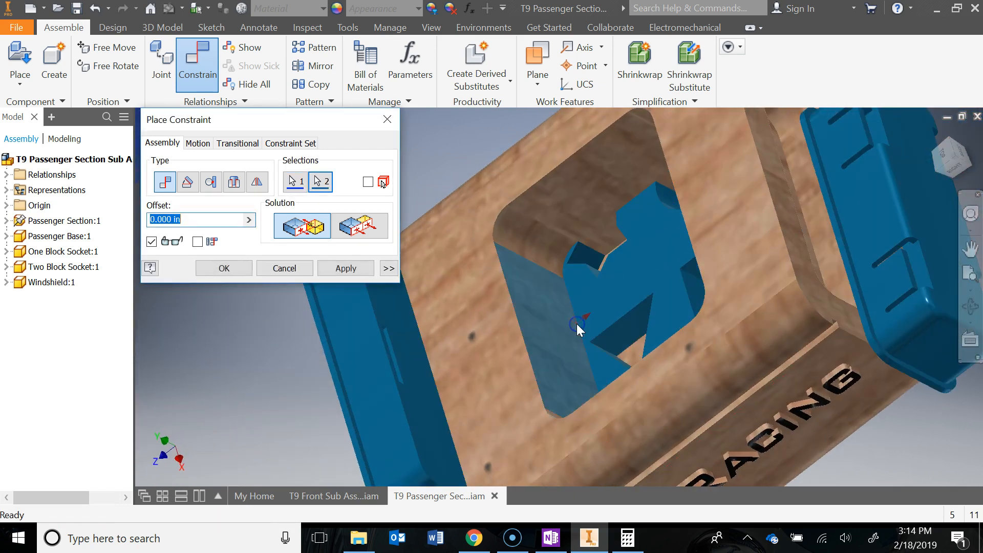
click(349, 273)
Mate the Passenger Base's side face along the lettering to the adjacent pocket wall at 0.000 in offset and finish constraining the base.
shift+middle_drag(735, 378, 783, 378)
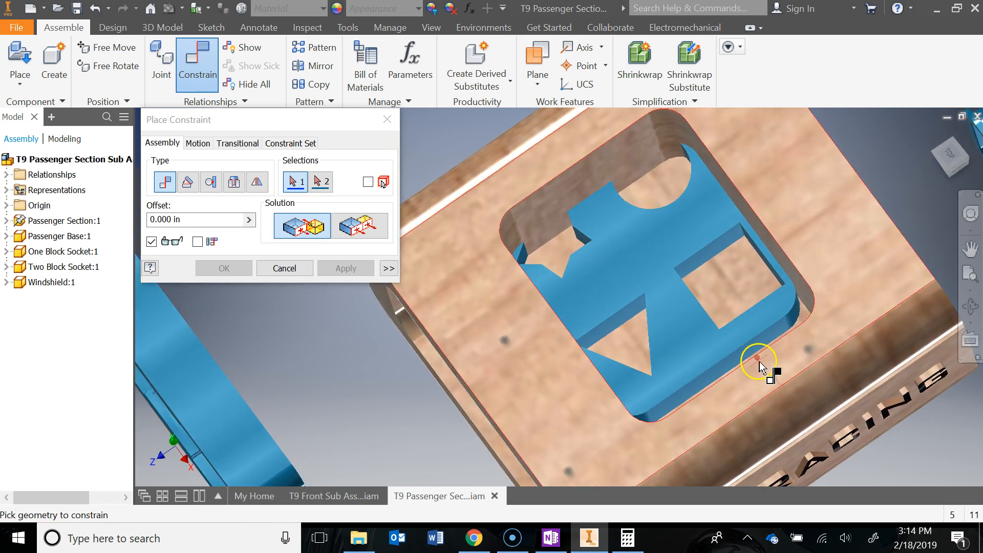
scroll(756, 355, up, 2)
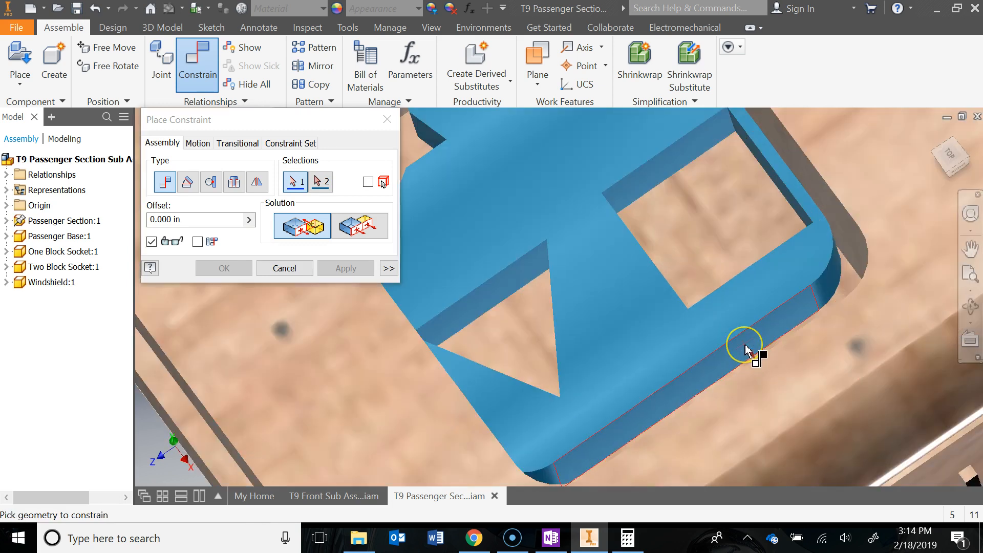
click(748, 353)
scroll(753, 353, down, 3)
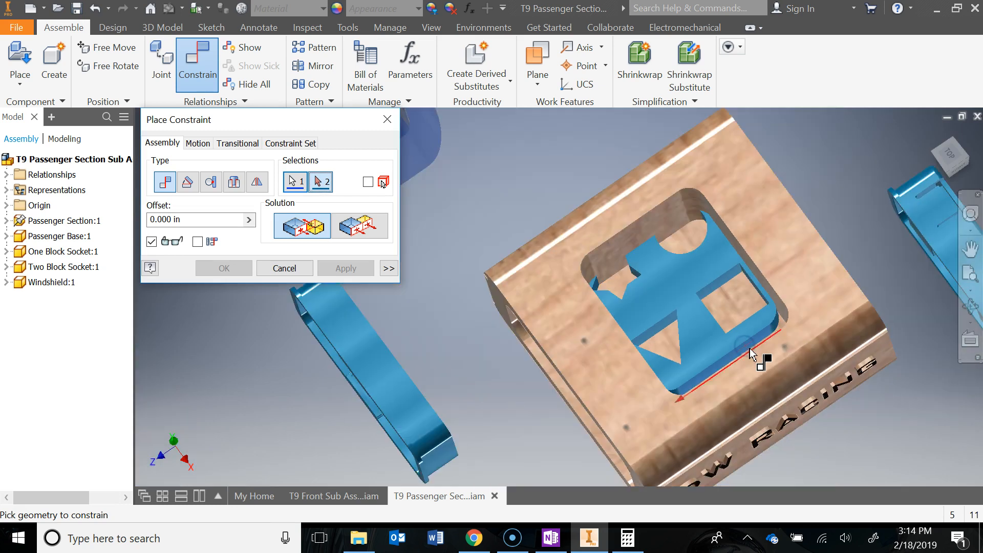
shift+middle_drag(768, 369, 817, 377)
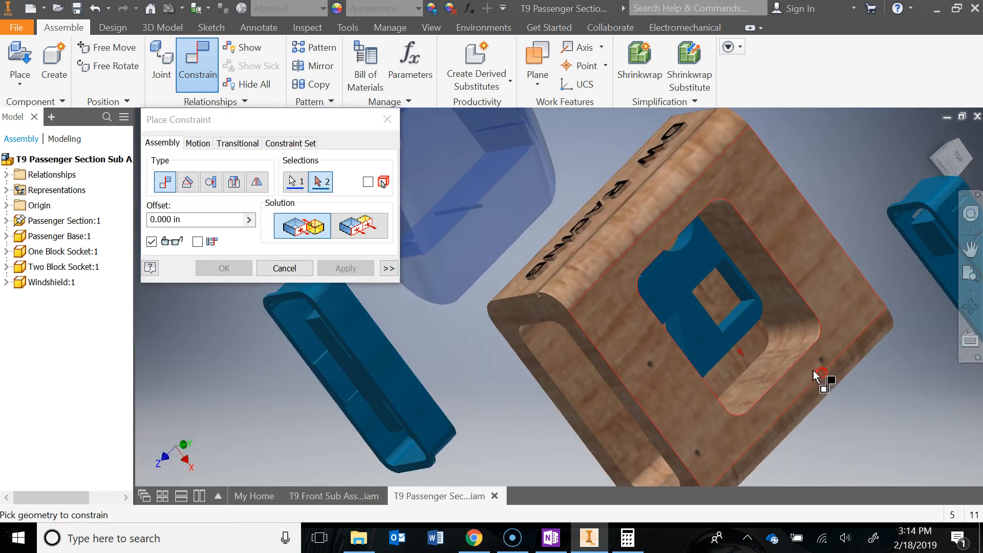
click(771, 372)
click(343, 269)
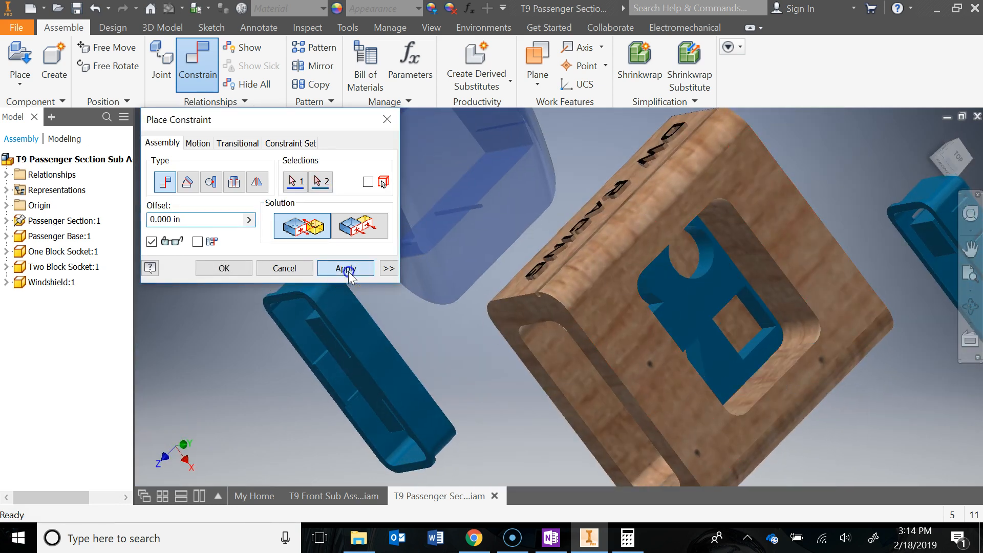
click(387, 121)
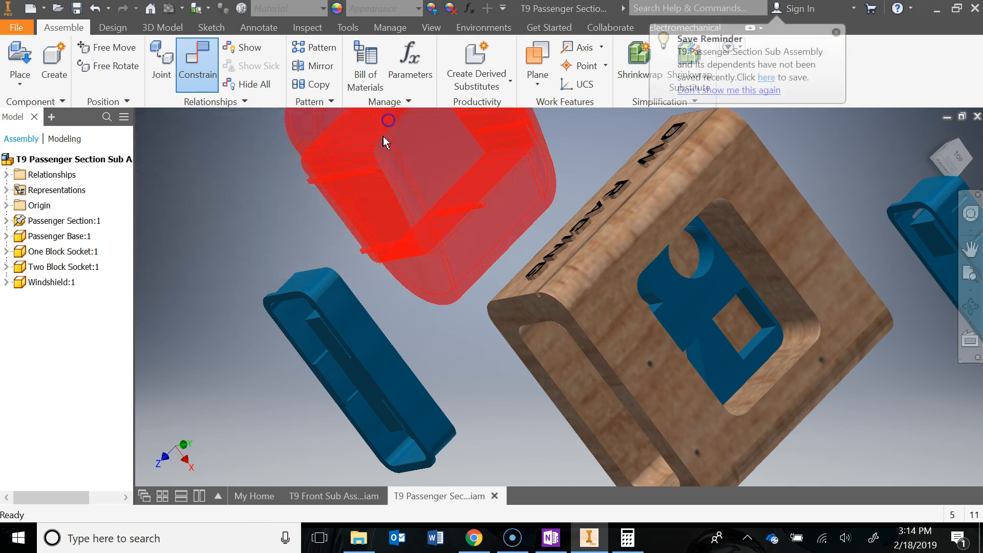
Try to move the Passenger Base inside the pocket to test its constraints, and return to the home view.
shift+middle_drag(808, 325, 733, 296)
drag(697, 300, 669, 285)
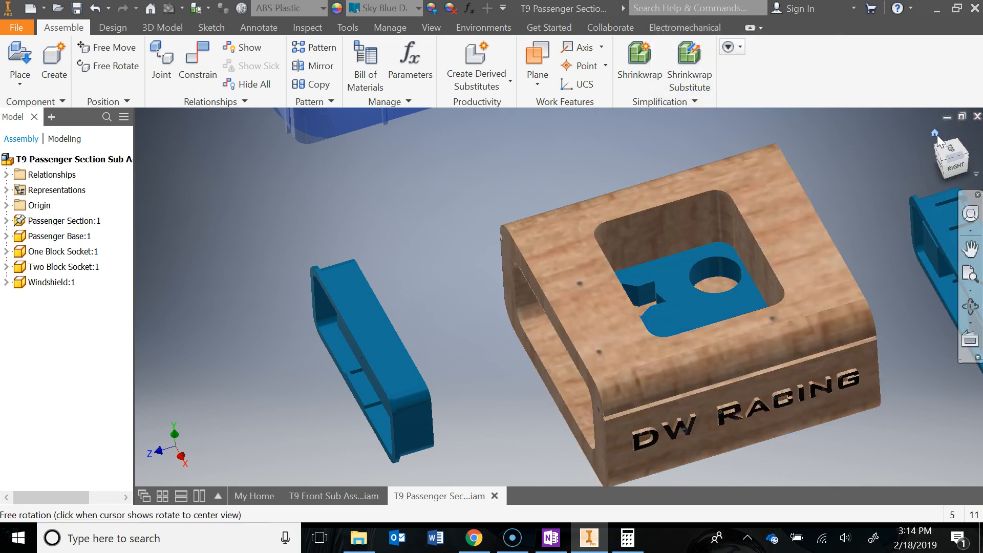
click(934, 134)
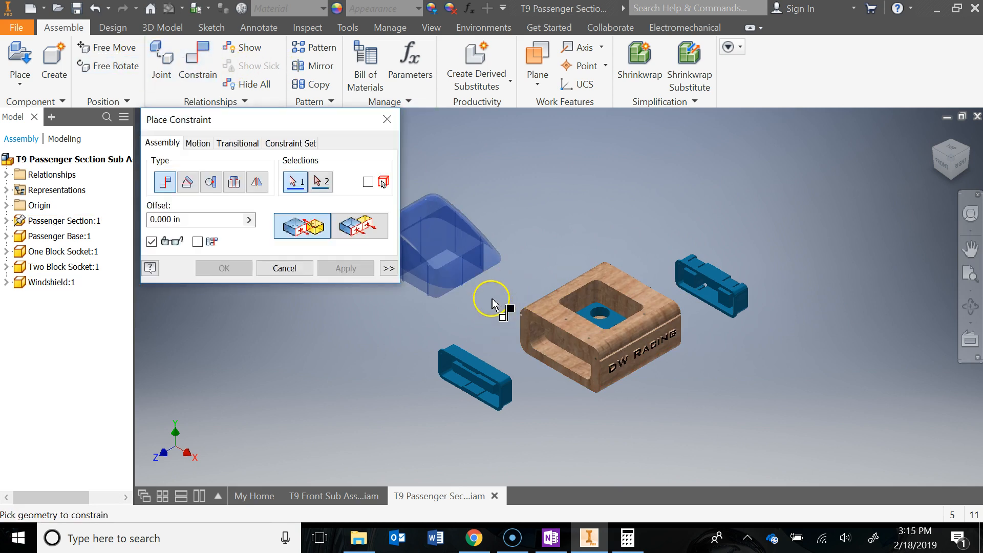
Mate the outer face of a rib on the Windshield to the pocket's end wall nearest the One Block Socket at 0.000 in offset.
scroll(490, 291, down, 3)
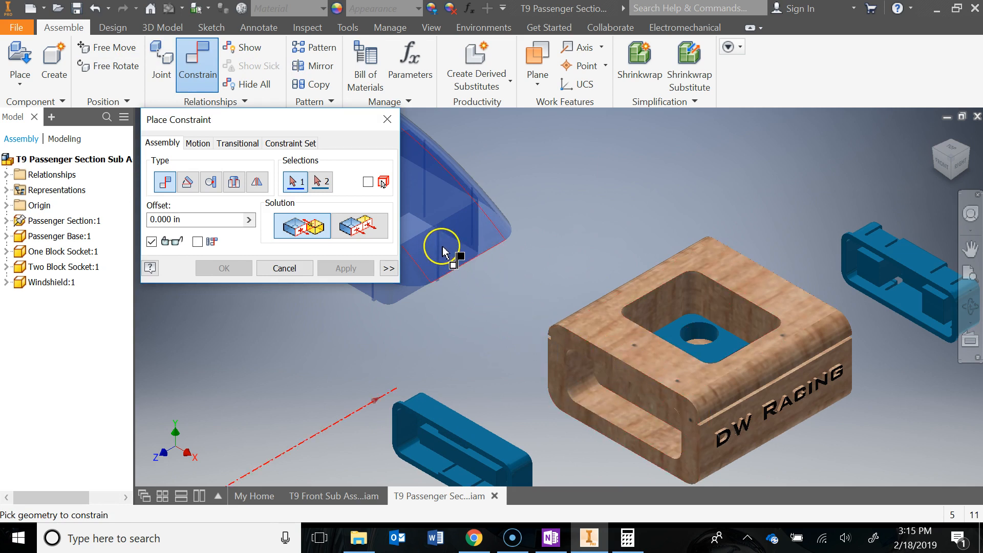
scroll(464, 249, up, 3)
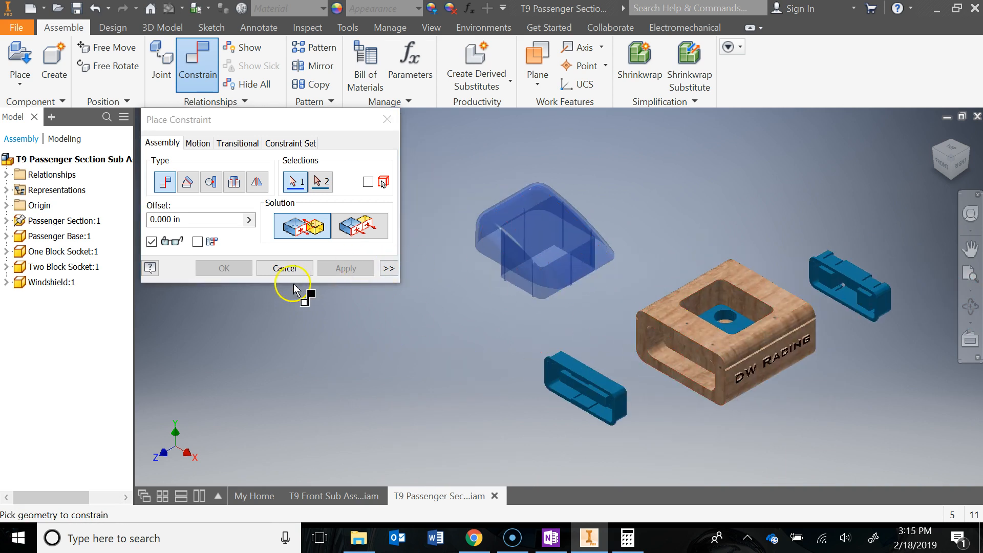
shift+middle_drag(666, 307, 640, 298)
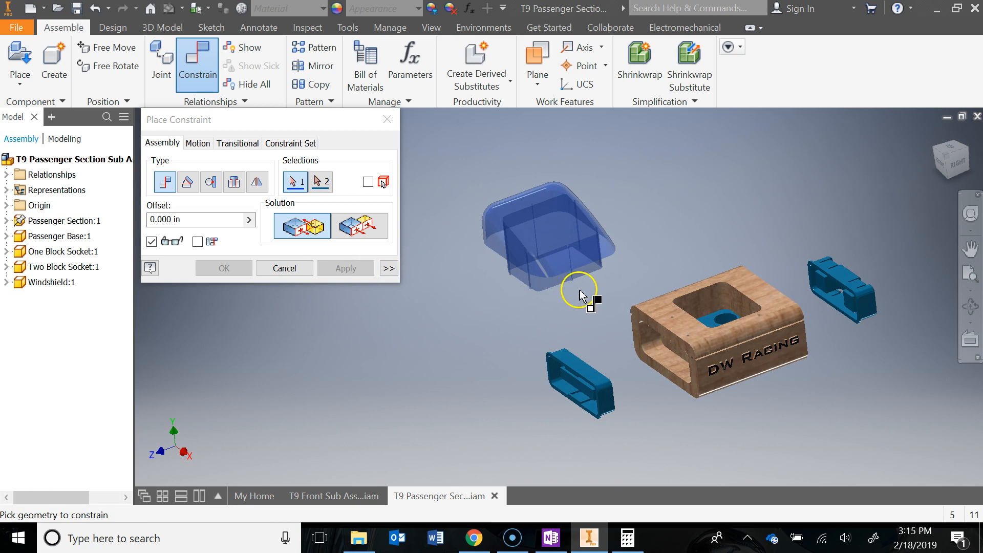
scroll(579, 291, down, 3)
shift+middle_drag(580, 291, 515, 290)
middle_drag(955, 301, 723, 345)
middle_drag(756, 296, 797, 248)
scroll(718, 326, up, 4)
scroll(727, 296, down, 5)
scroll(794, 253, up, 2)
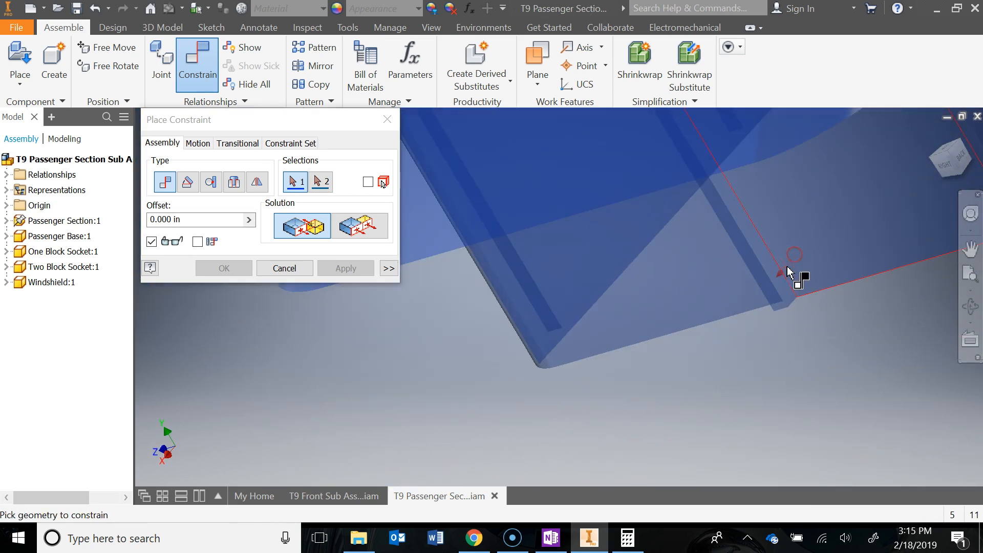
click(764, 279)
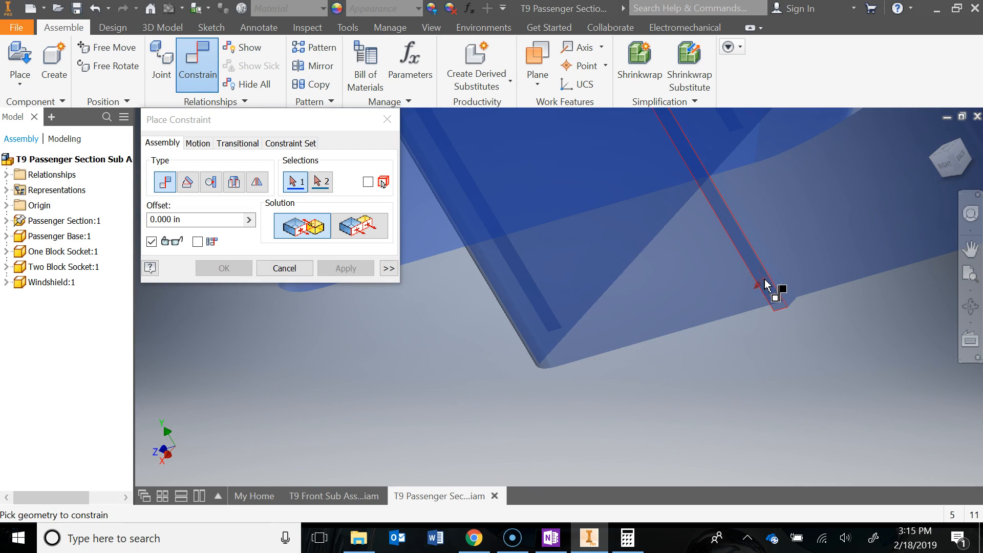
scroll(766, 306, up, 4)
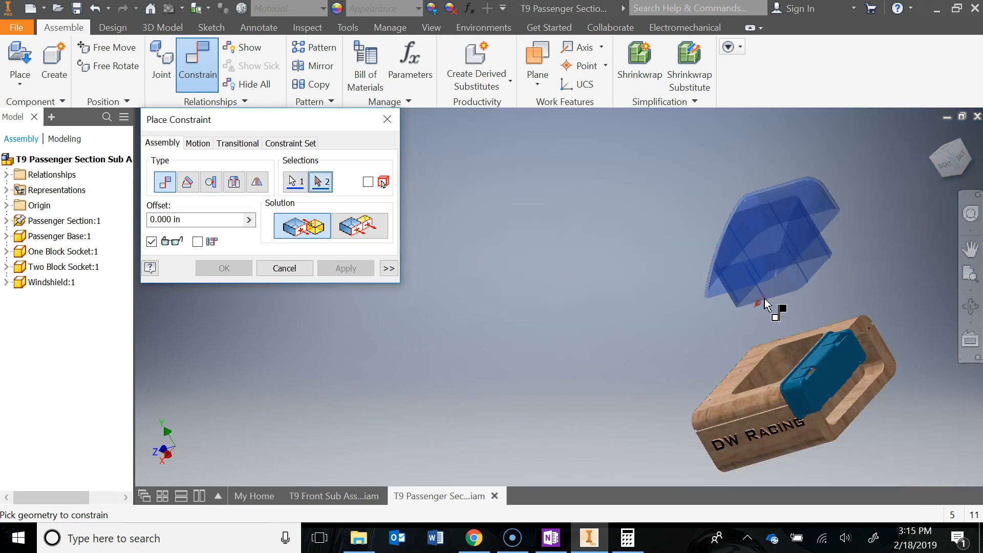
scroll(792, 316, down, 3)
mouse_move(789, 318)
shift+middle_down()
mouse_move(838, 312)
mouse_move(793, 321)
shift+middle_up()
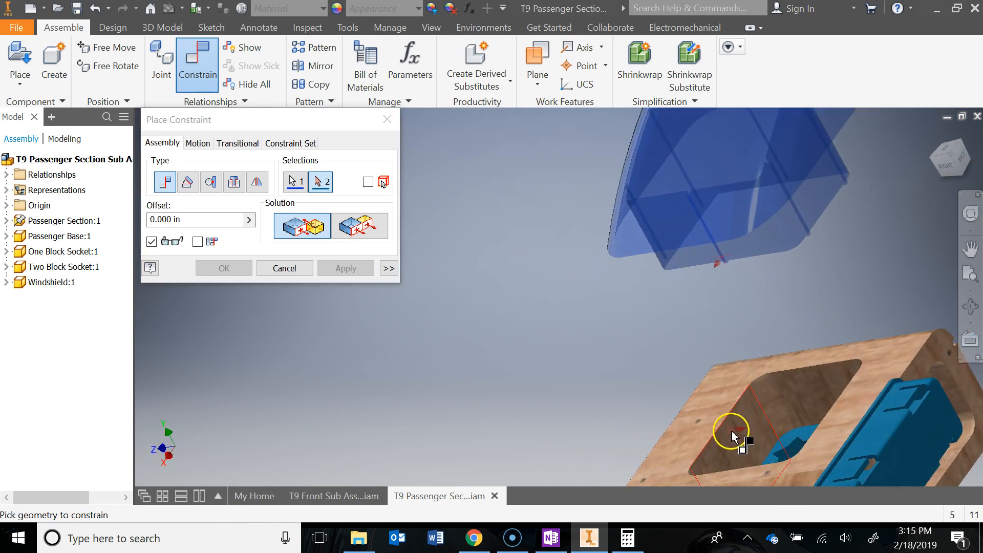
click(733, 434)
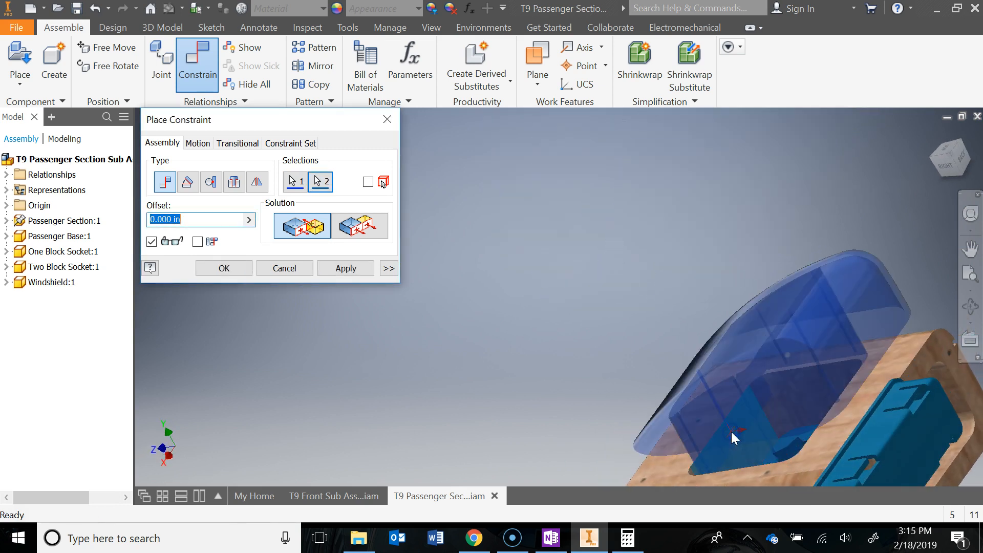
click(334, 267)
Mate the outer face of a Windshield rib on the lettered side to the adjacent pocket side wall with a 0.000 in offset.
shift+middle_drag(852, 424, 866, 321)
scroll(910, 299, down, 3)
shift+middle_drag(881, 312, 654, 241)
scroll(646, 269, up, 2)
middle_drag(717, 315, 702, 270)
scroll(670, 257, down, 1)
scroll(619, 237, down, 2)
shift+middle_drag(635, 268, 663, 256)
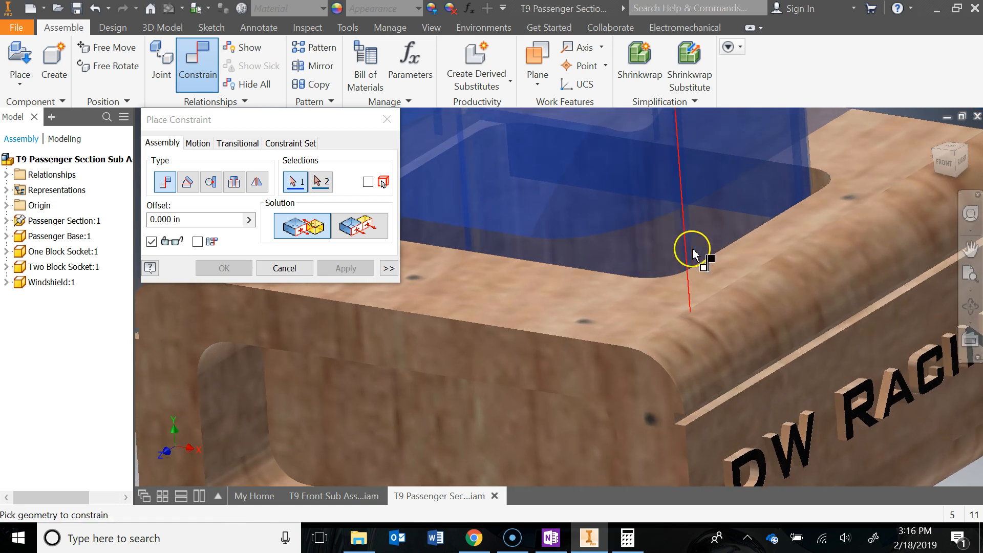
scroll(706, 253, down, 2)
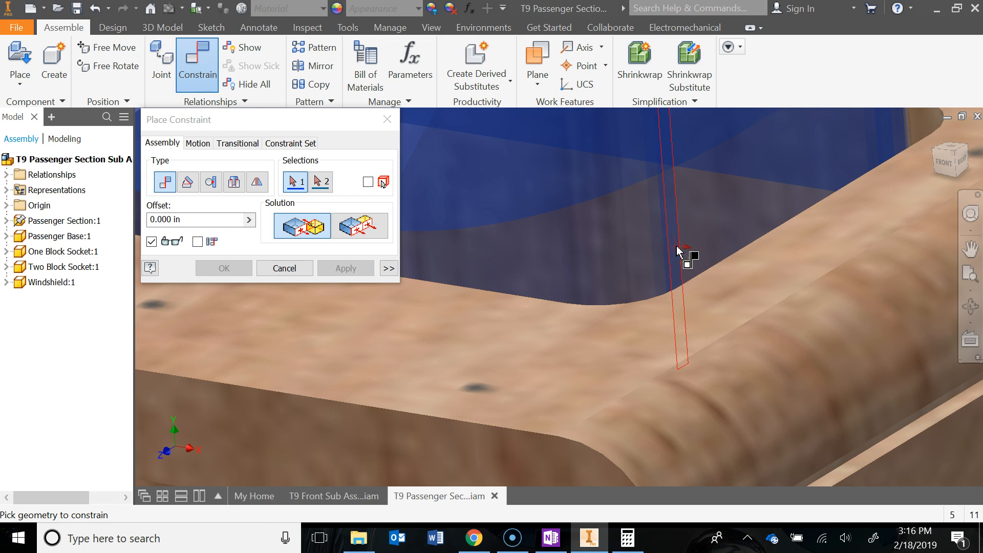
mouse_move(676, 250)
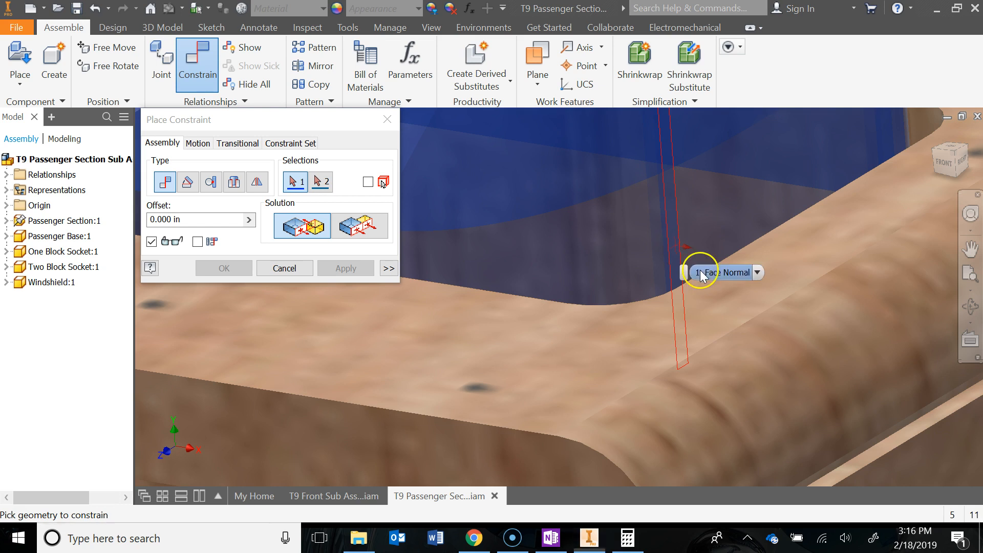
click(674, 243)
scroll(726, 281, up, 2)
shift+middle_drag(742, 291, 814, 289)
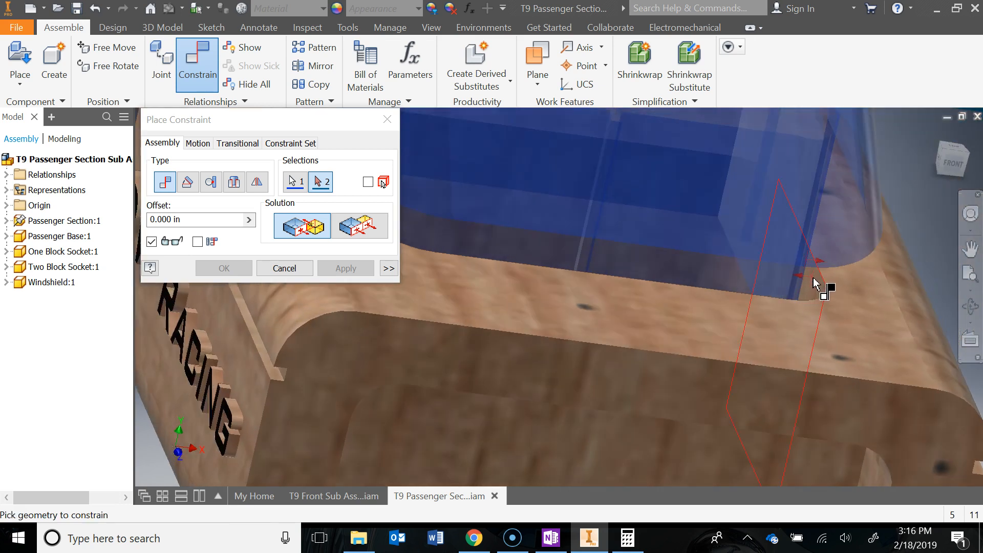
click(814, 284)
click(345, 267)
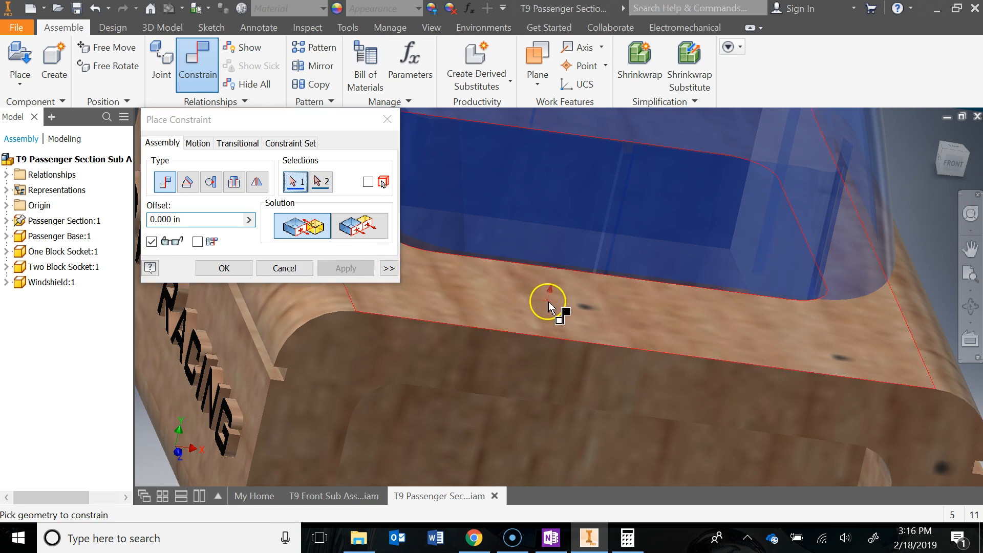
Leave the Constrain command and lift the Windshield clear above the Passenger Section.
scroll(549, 301, up, 5)
shift+middle_drag(630, 338, 528, 328)
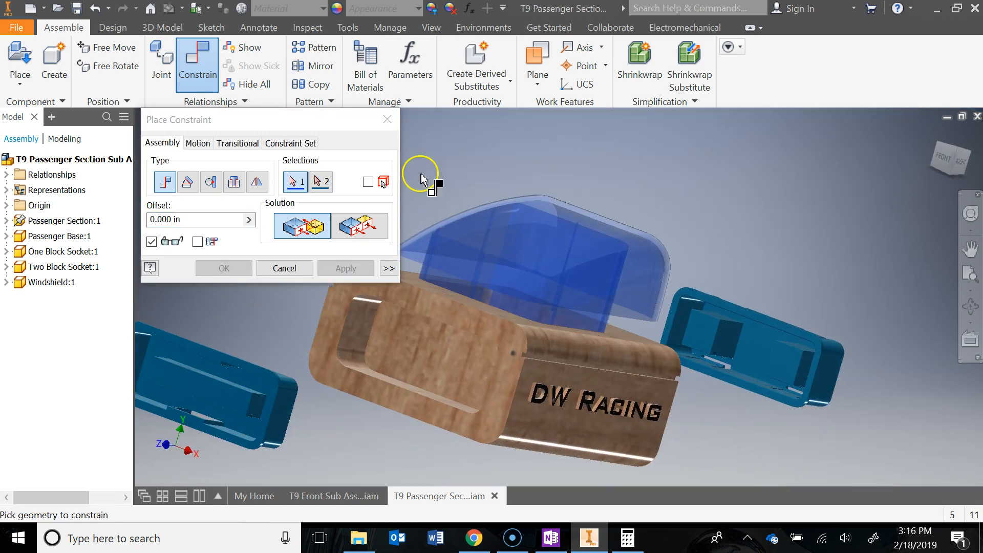
click(387, 120)
drag(560, 262, 570, 171)
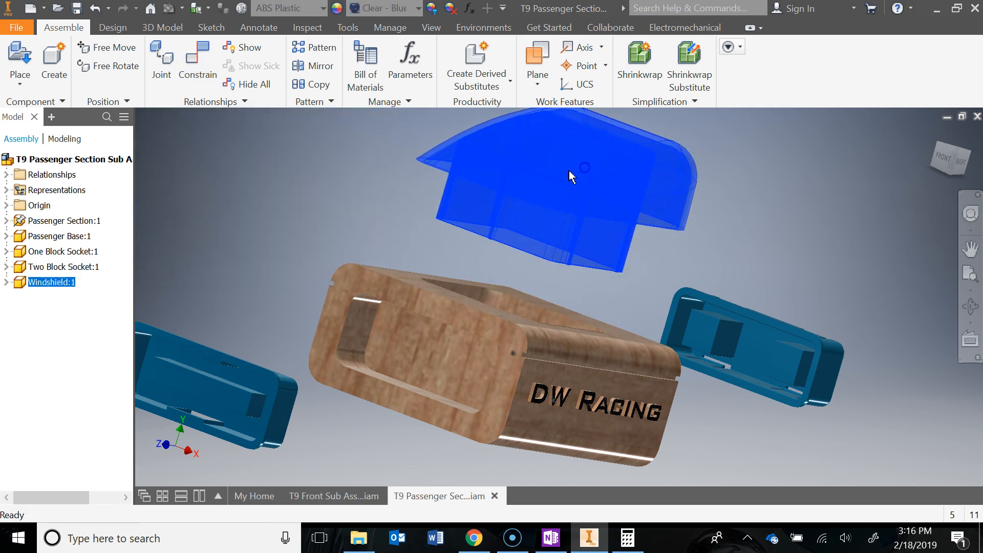
Mate the underside of the Windshield's rim to the Passenger Section's top face at 0.000 in offset, and return to the home view.
click(205, 61)
scroll(678, 247, down, 3)
shift+middle_drag(678, 248, 696, 228)
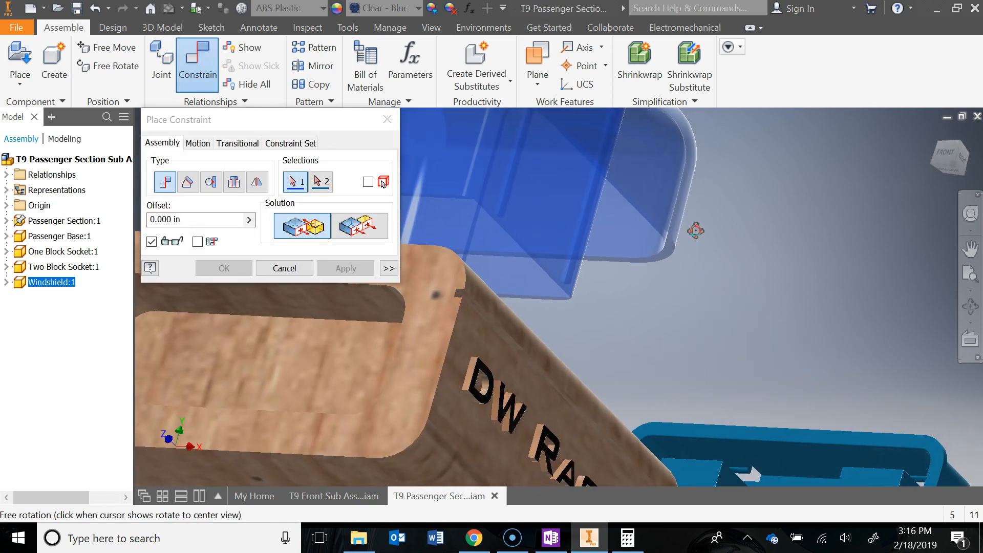
click(669, 247)
scroll(674, 254, up, 4)
shift+middle_drag(697, 297, 655, 307)
click(643, 301)
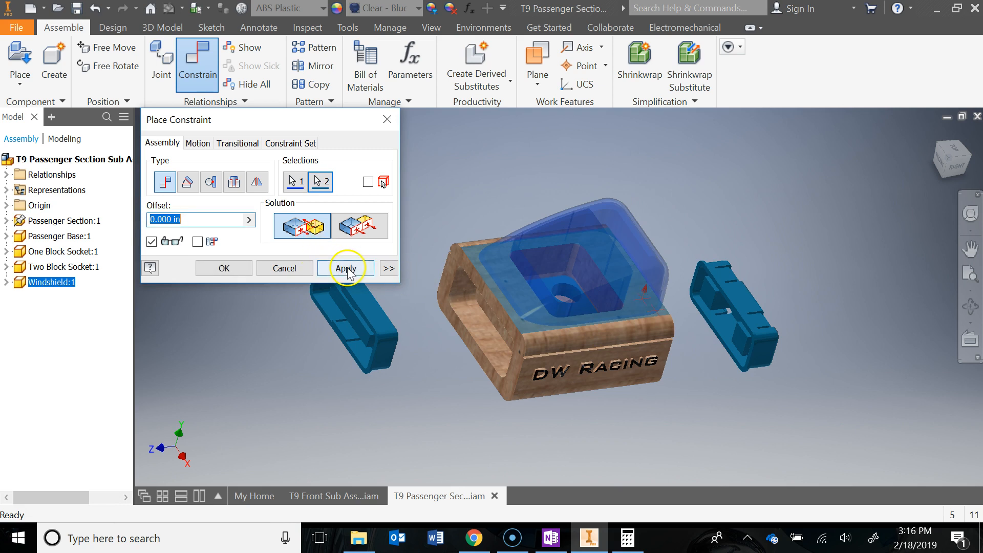
click(347, 272)
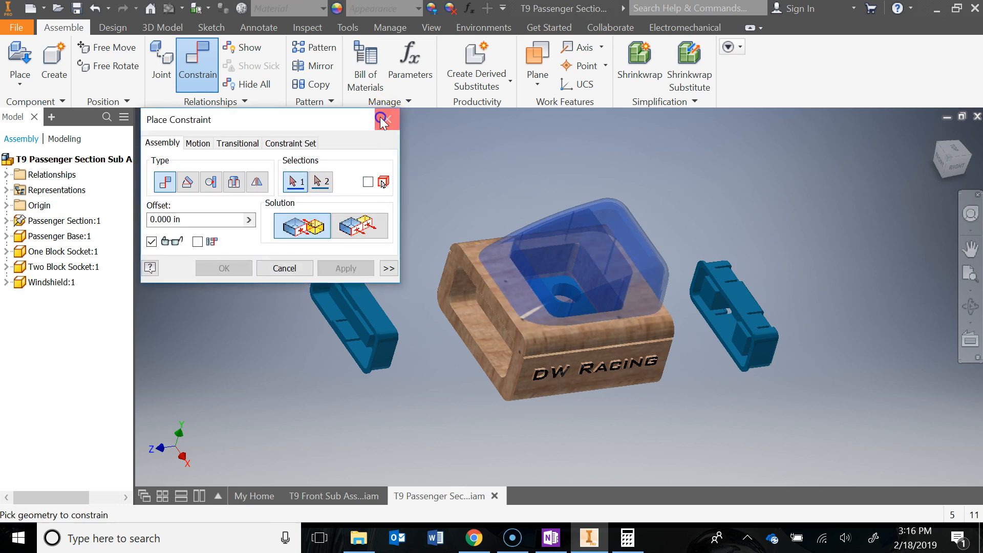
click(388, 119)
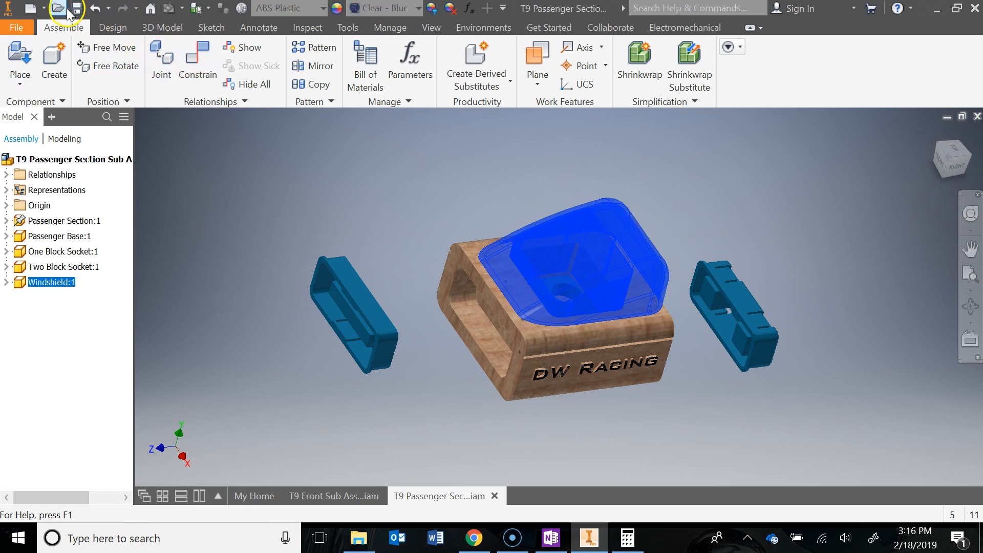
click(961, 133)
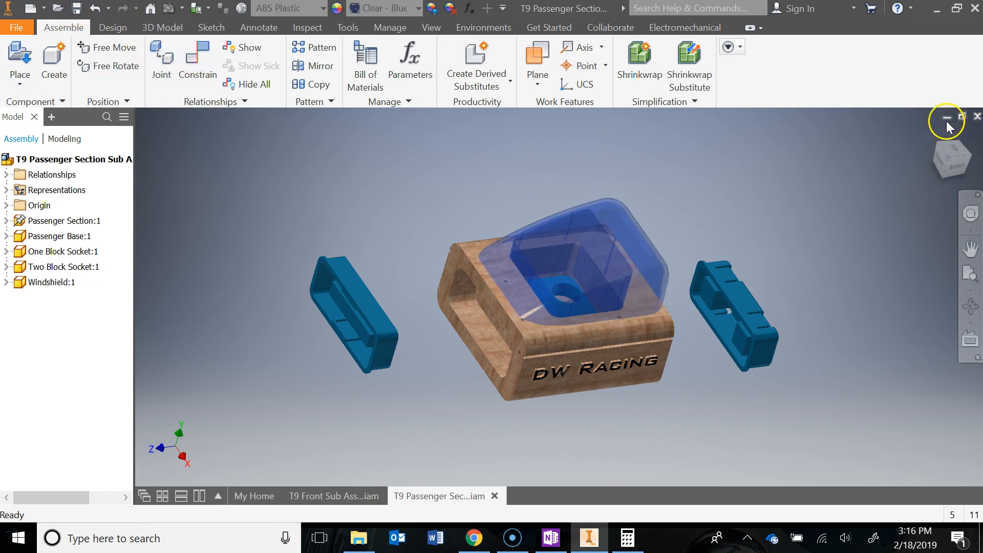
click(935, 133)
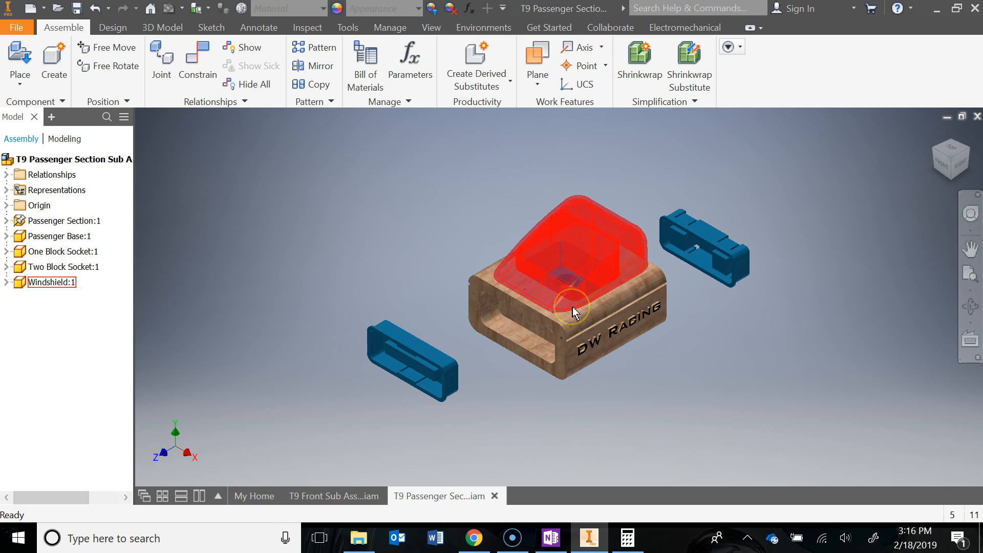
Open the Passenger Section for editing in place and open Sketch3 of Extrusion3, the socket opening.
mouse_move(596, 331)
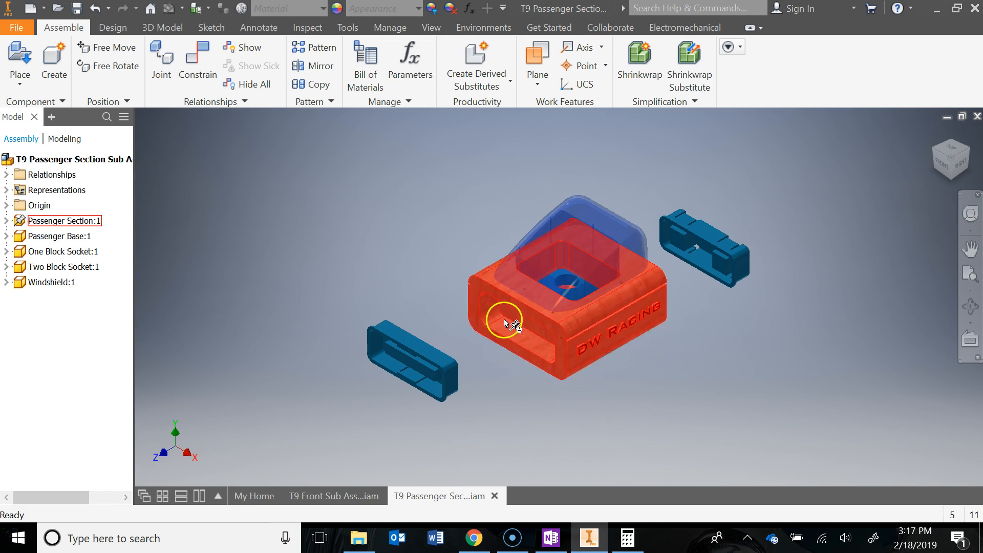
shift+middle_drag(607, 402, 641, 285)
shift+middle_drag(679, 345, 757, 345)
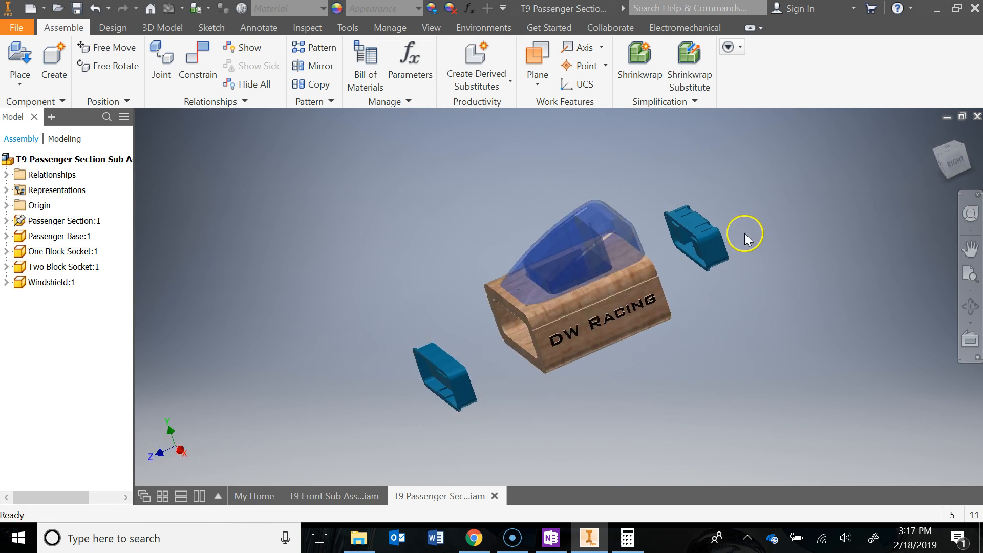
shift+middle_drag(684, 361, 506, 373)
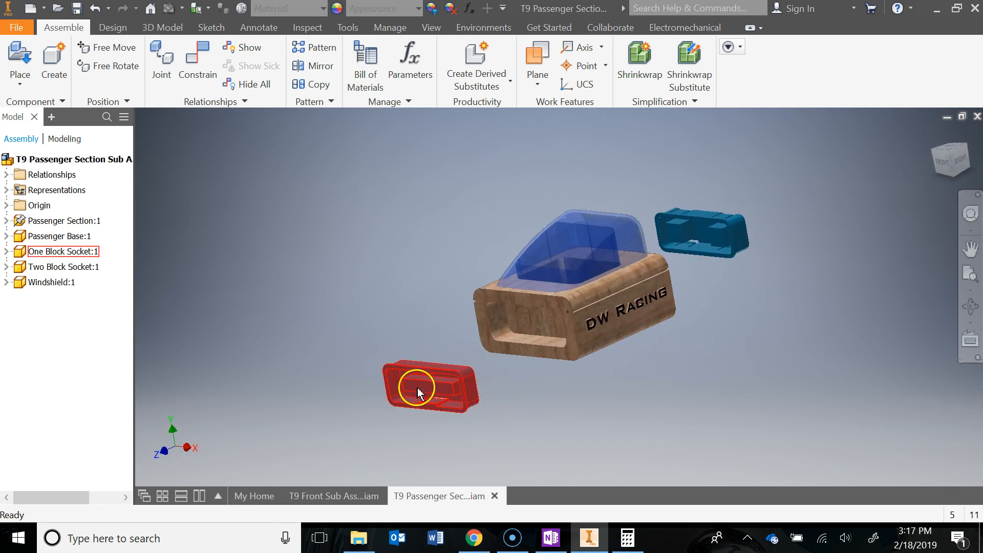
scroll(564, 377, up, 3)
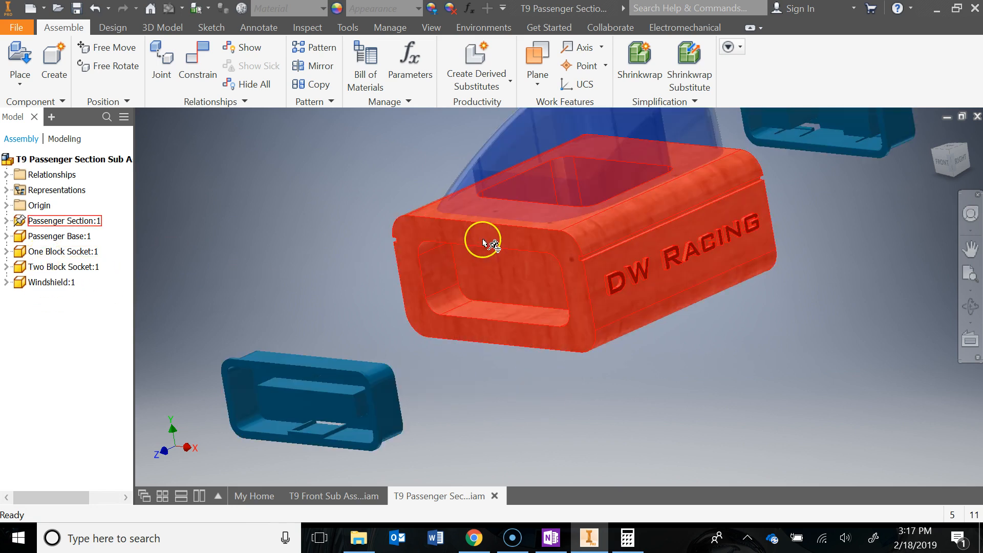
click(461, 239)
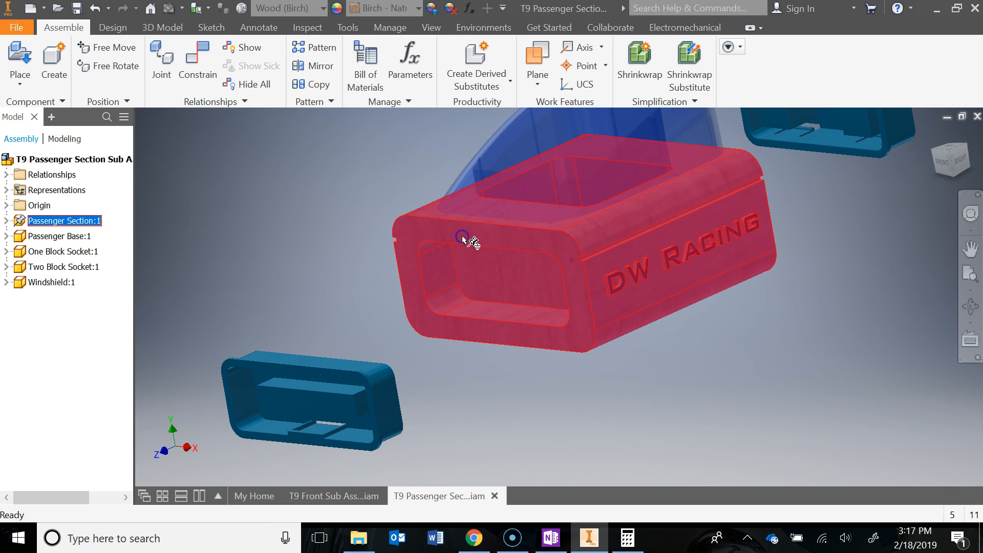
double_click(463, 237)
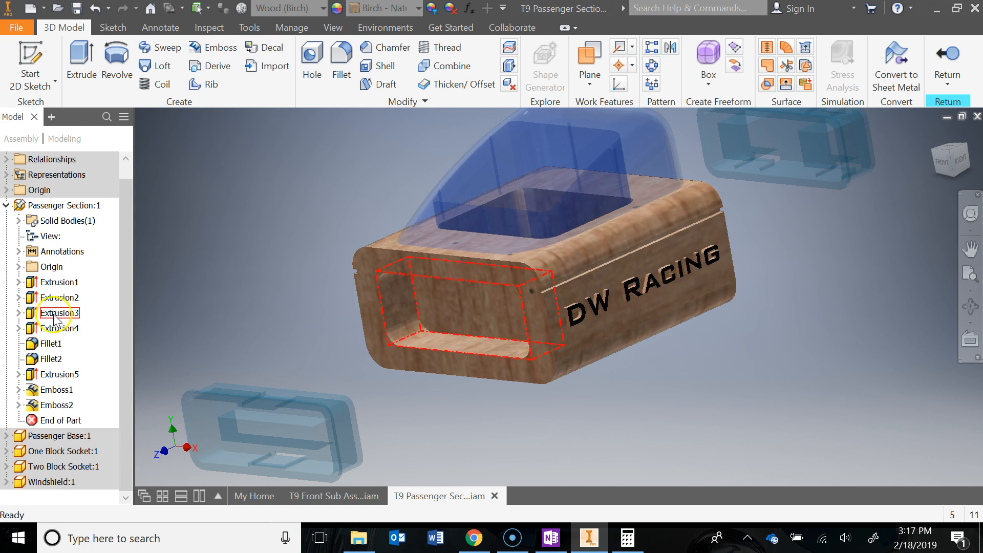
click(19, 313)
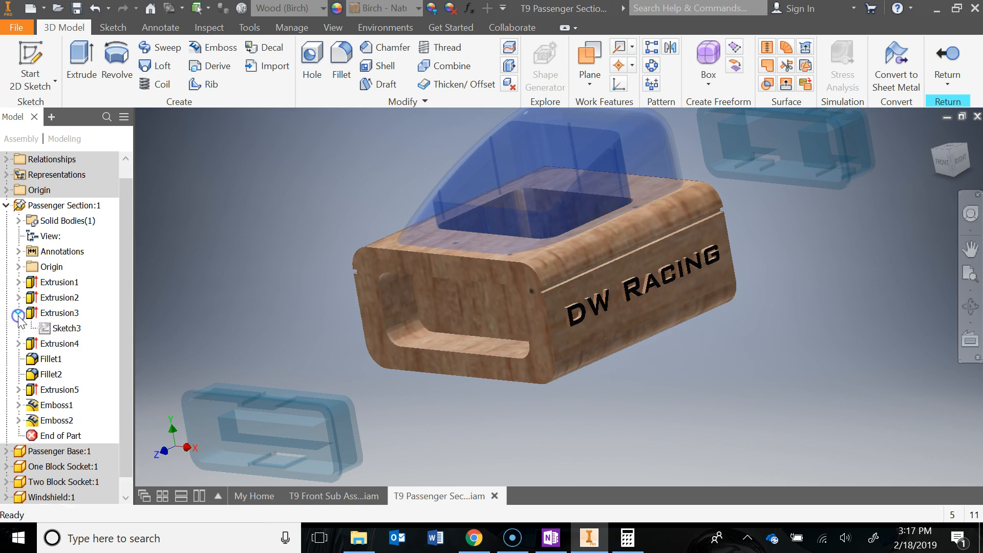
double_click(47, 329)
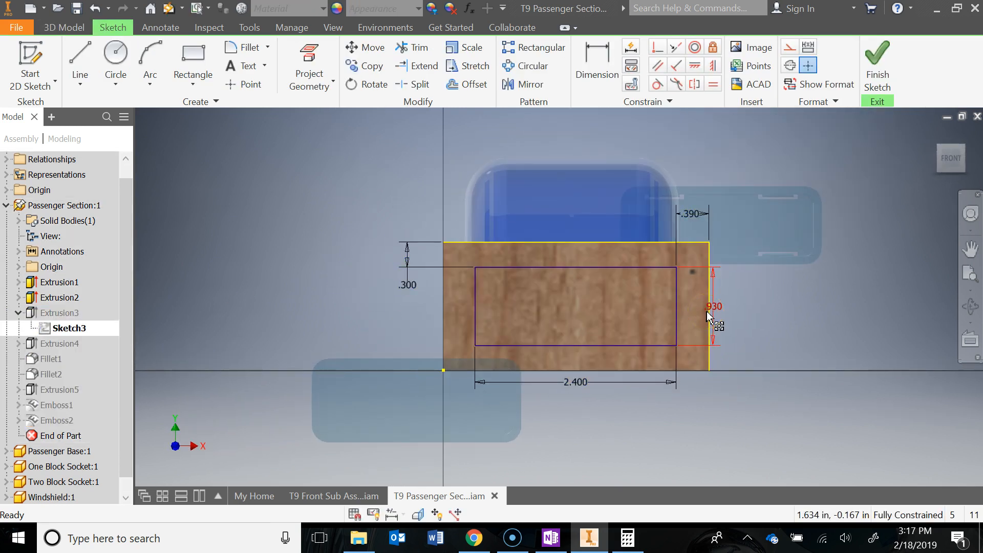
Set the socket opening rectangle's width to 2.500 in and its height to 1.000 in.
double_click(581, 385)
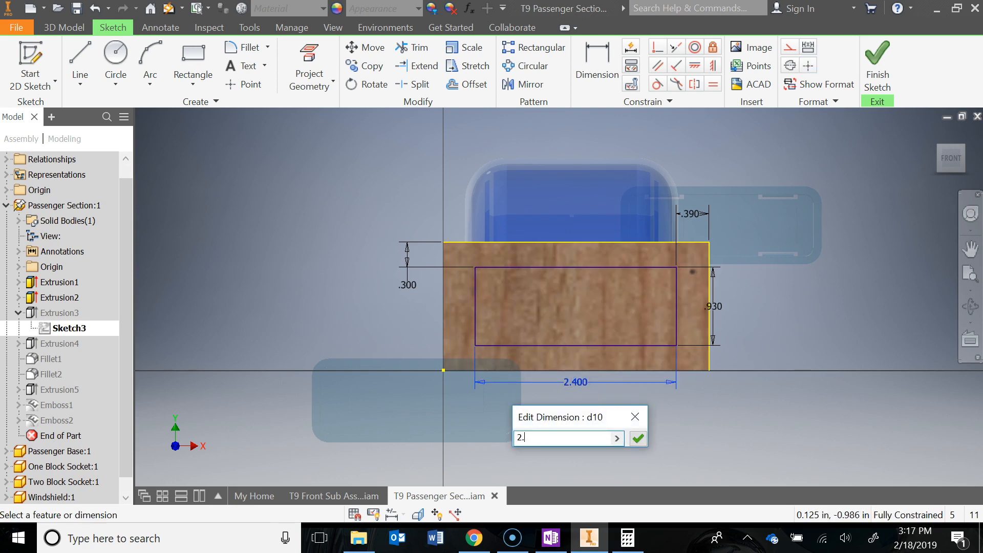
key(Return)
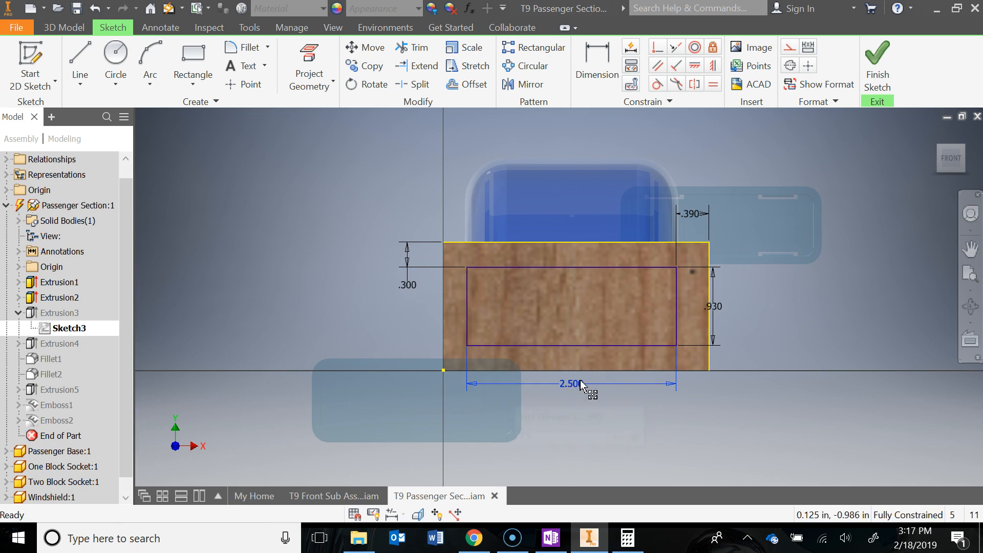
double_click(715, 307)
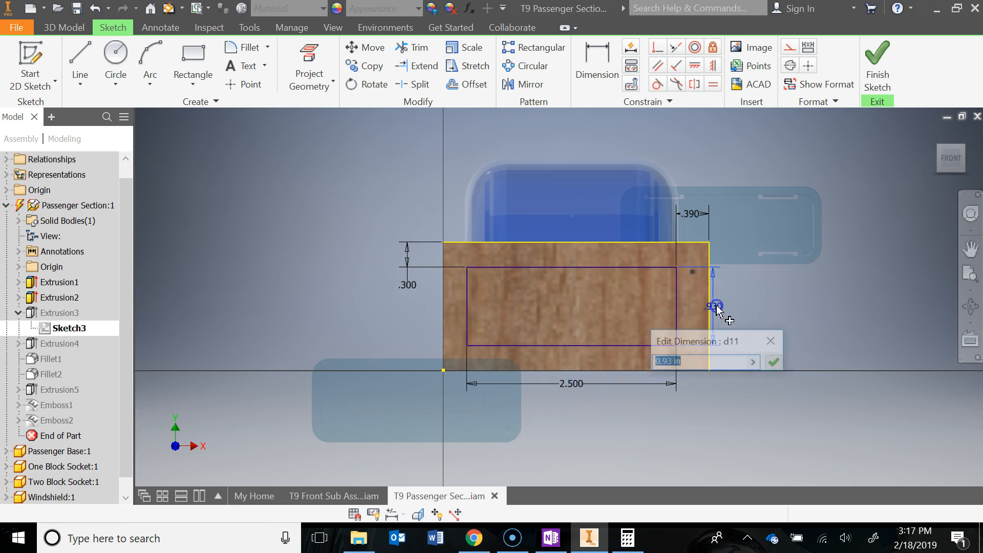
key(Return)
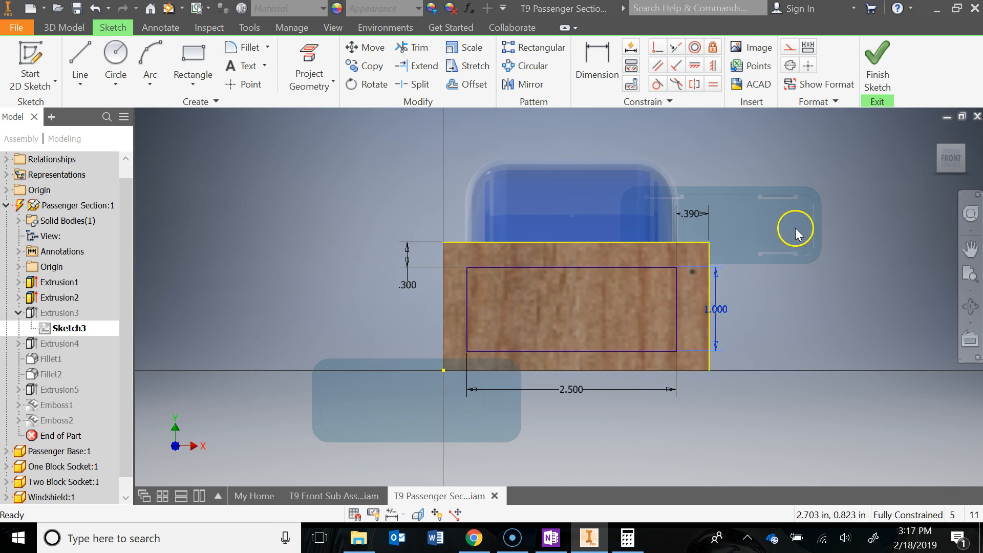
Set the opening rectangle's side offset to .335 in and its offset from the upper edge to .265 in.
double_click(694, 216)
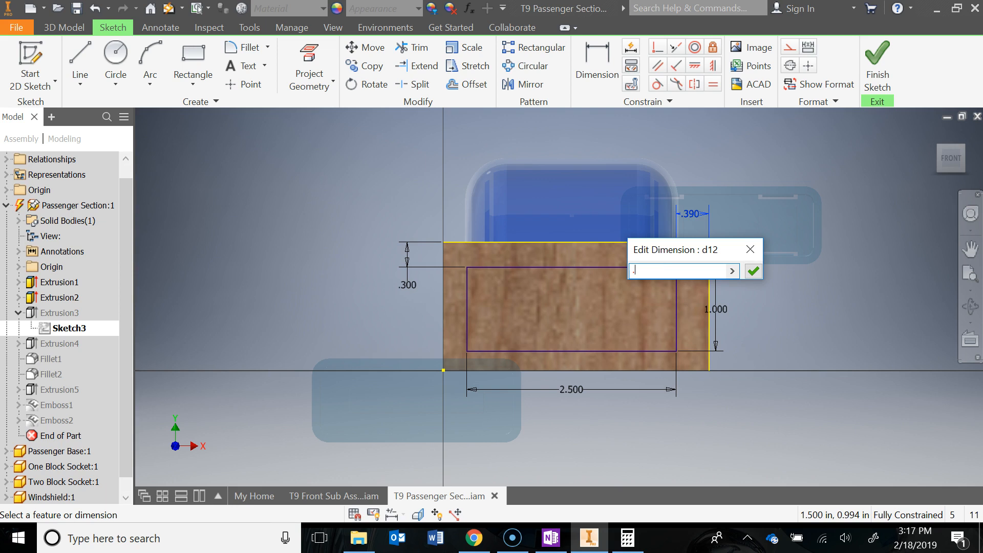
key(Return)
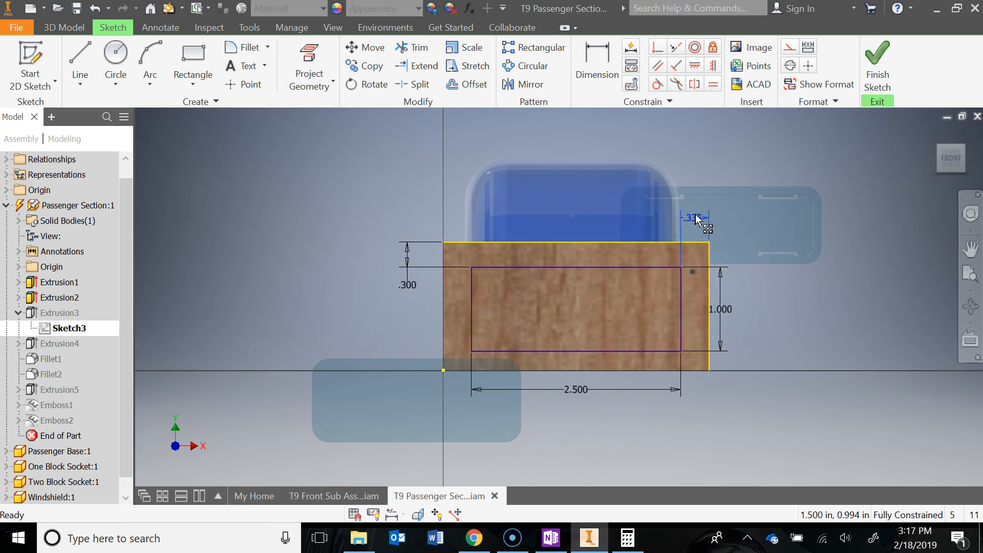
double_click(407, 284)
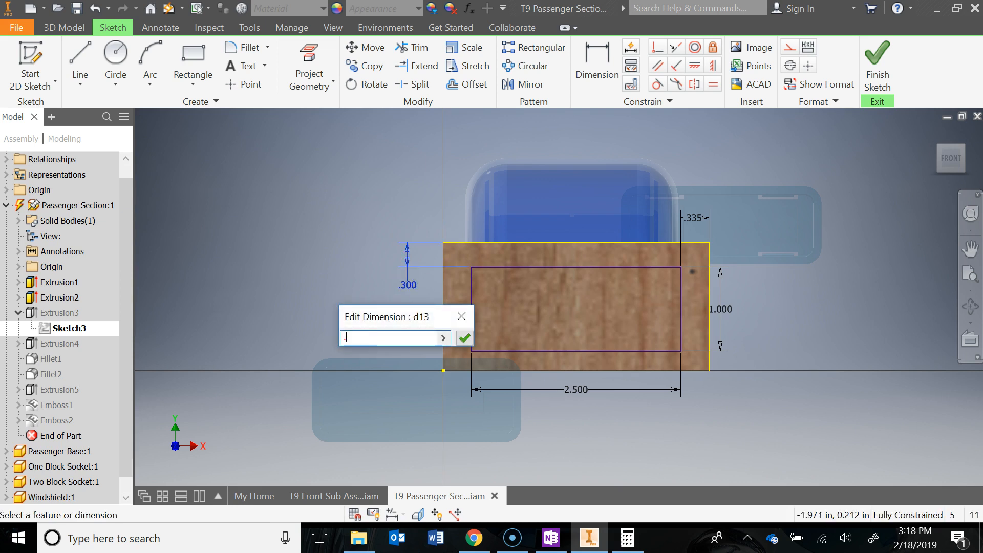
key(Return)
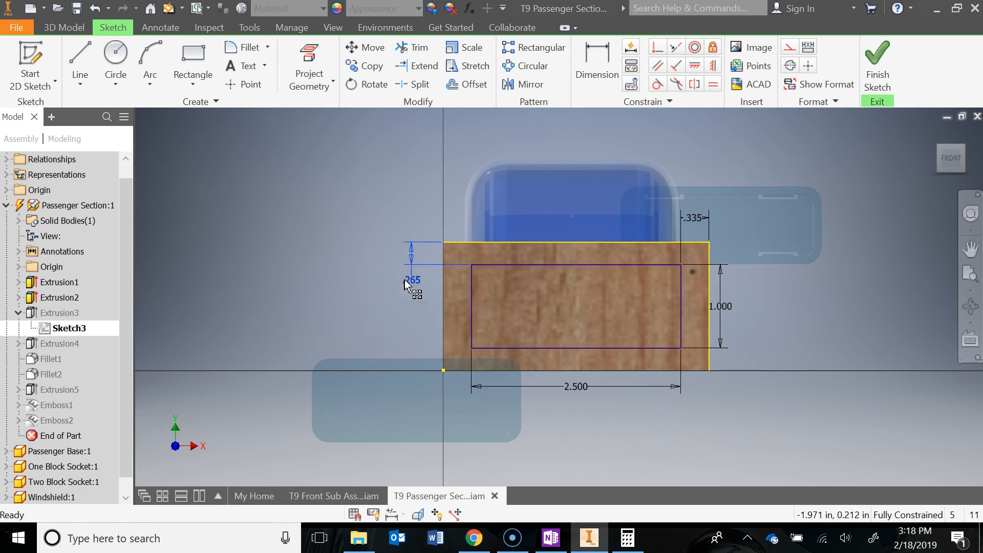
middle_drag(785, 318, 769, 315)
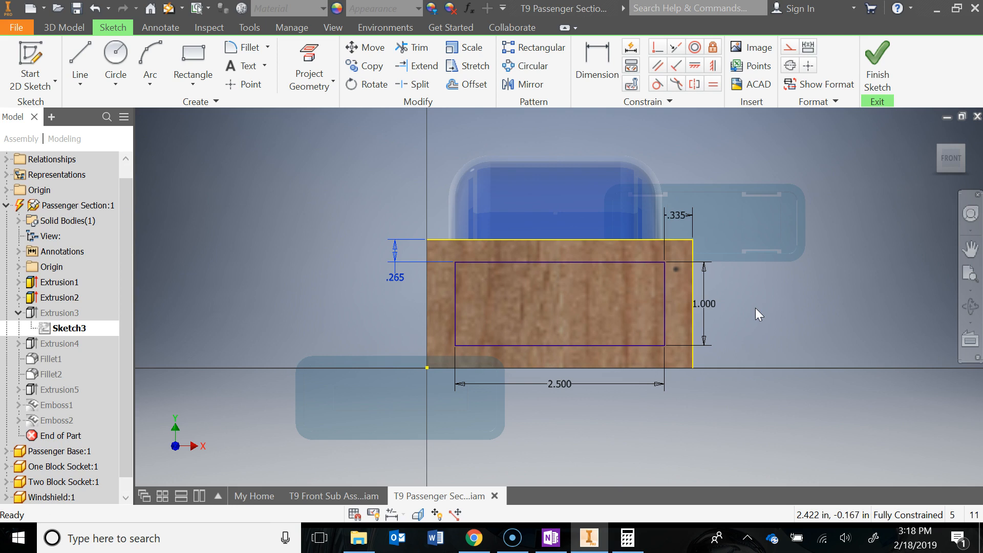
Finish the opening sketch and return to editing the T9 Passenger Section sub assembly.
click(889, 77)
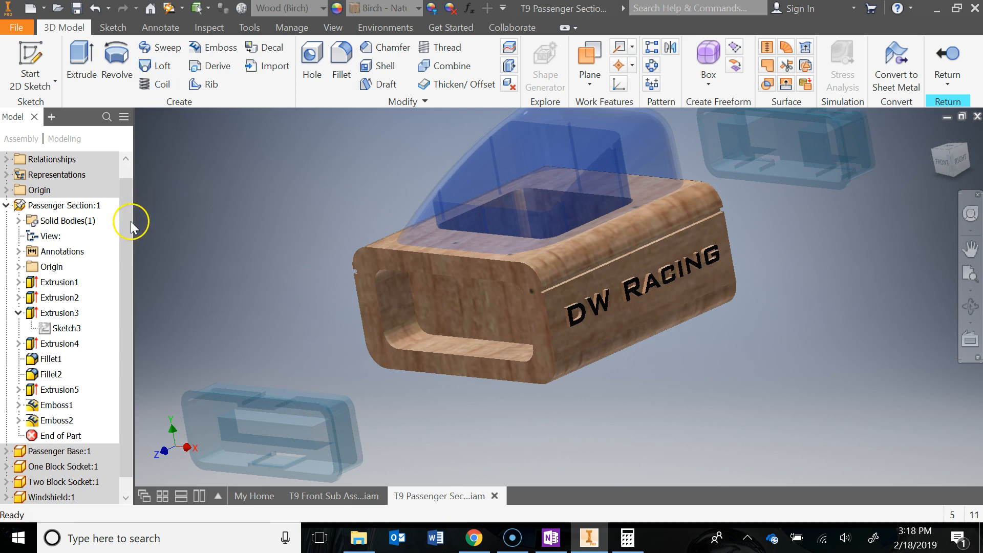
scroll(130, 221, up, 1)
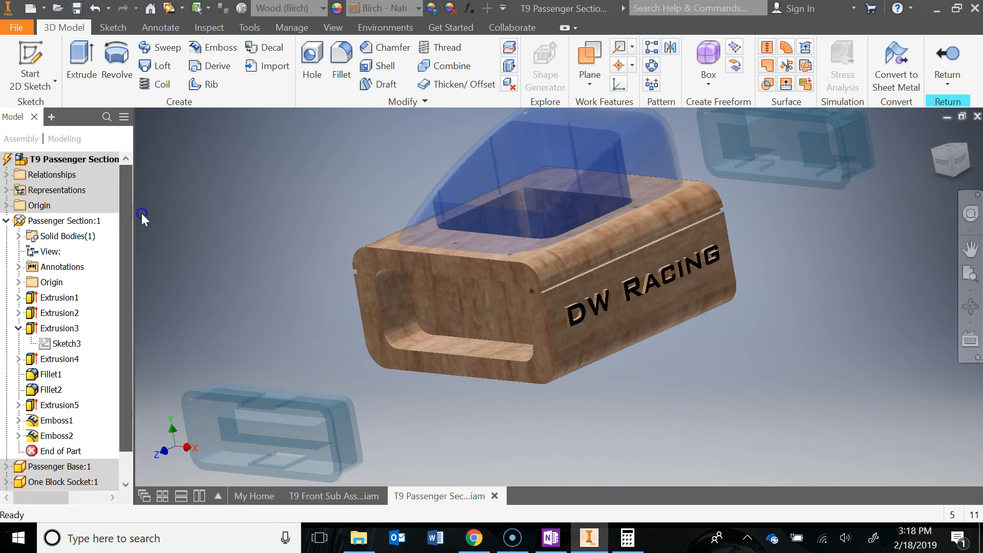
double_click(22, 160)
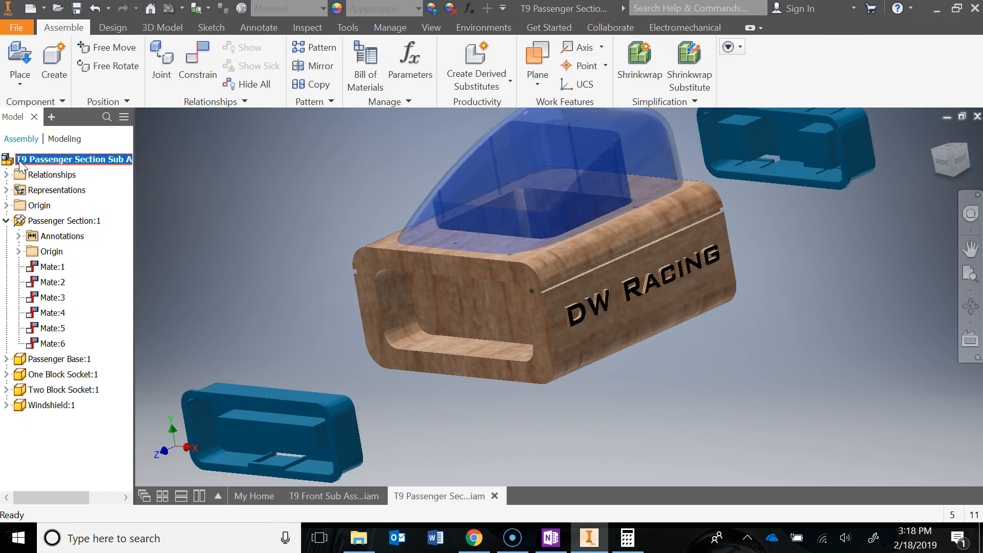
Mate the narrow outer face at the short end of the One Block Socket's rim to the opening's matching side wall at 0.000 in offset.
middle_drag(685, 400, 746, 346)
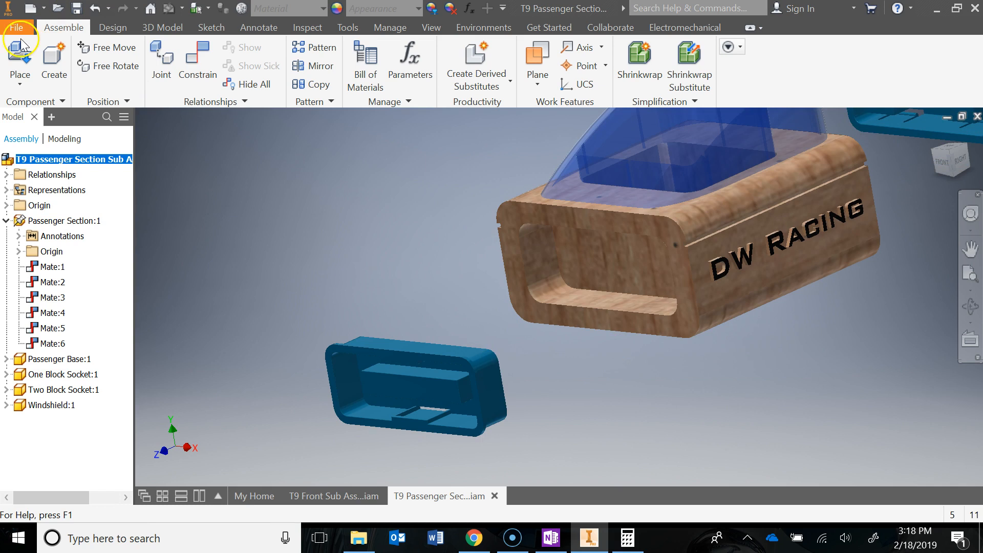
click(197, 59)
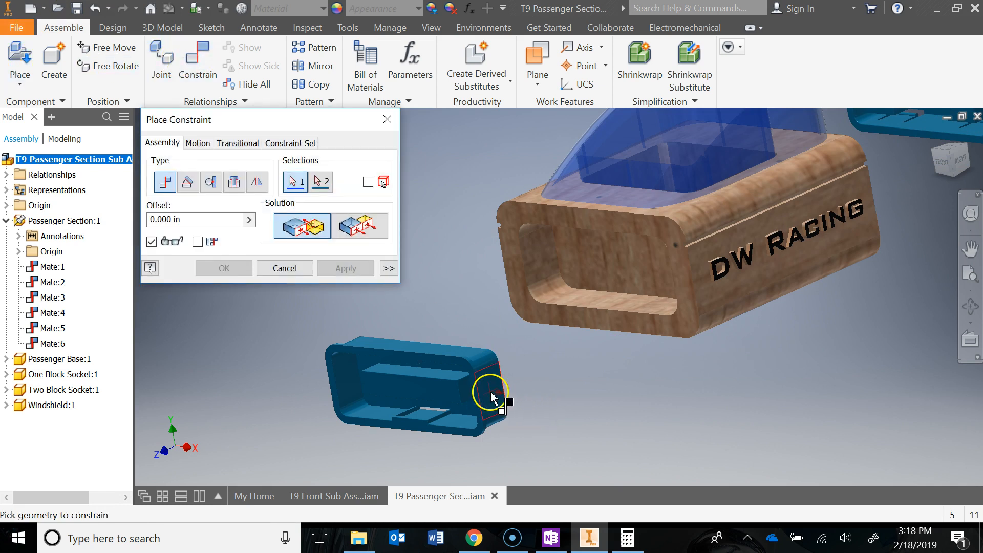
scroll(493, 395, up, 5)
shift+middle_drag(566, 377, 560, 355)
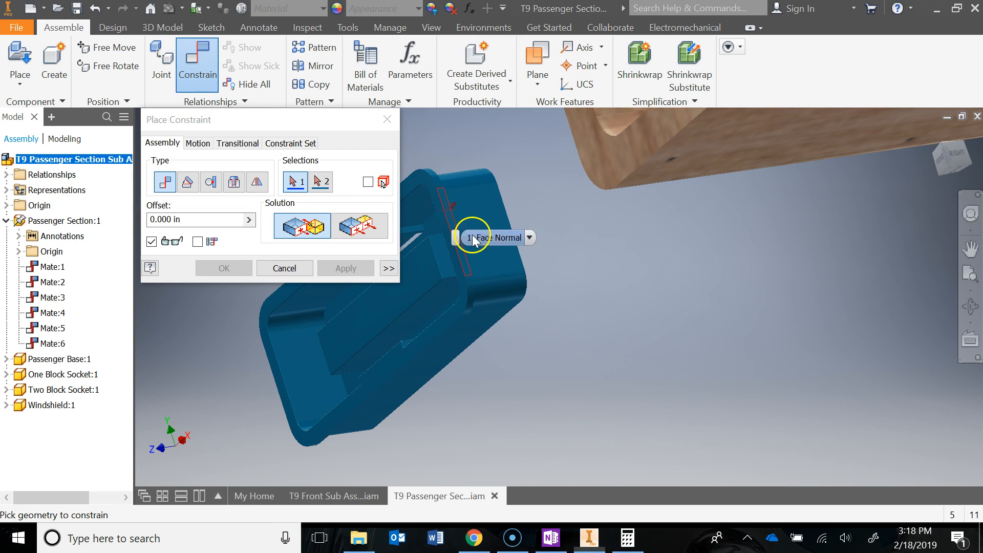
scroll(451, 214, down, 2)
click(443, 209)
scroll(451, 215, up, 4)
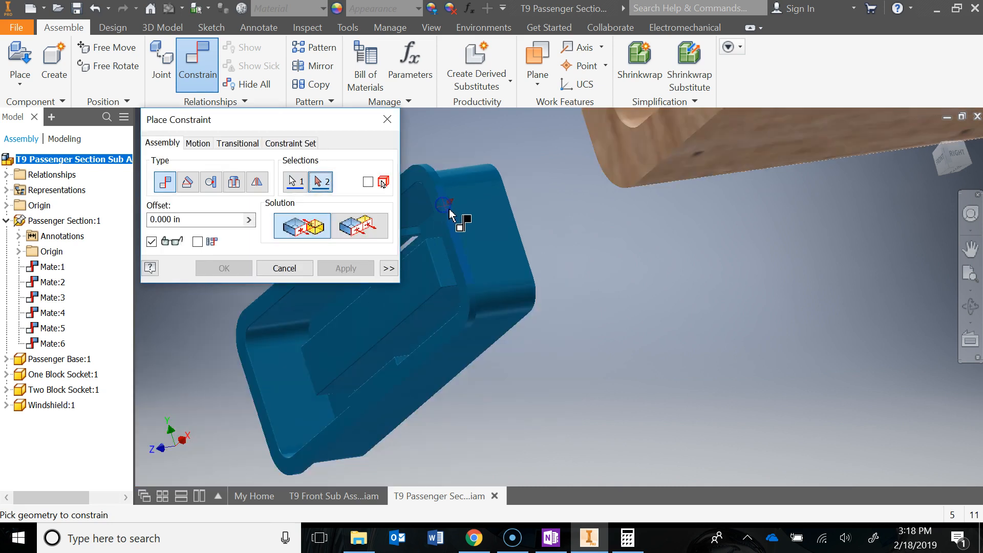
shift+middle_drag(505, 257, 653, 170)
scroll(650, 210, down, 5)
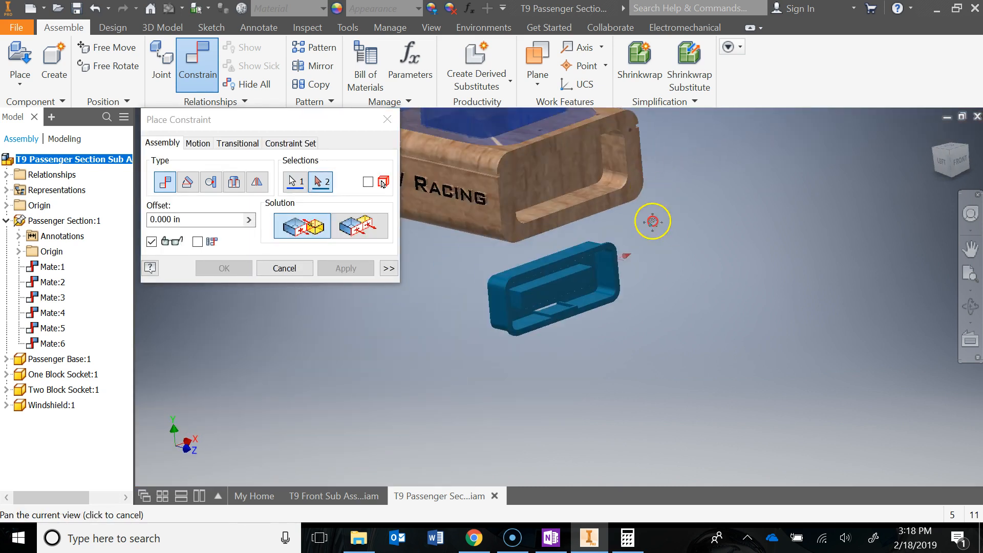
click(625, 197)
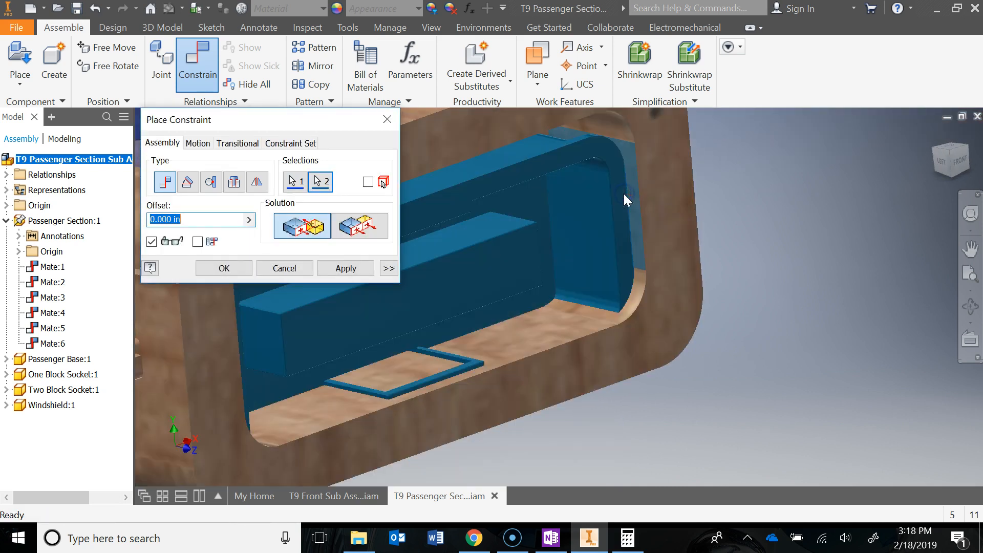
click(328, 267)
Mate the upper outer face of the One Block Socket's rim to the upper wall of the opening with a 0.000 in offset.
middle_drag(494, 279, 576, 293)
scroll(654, 301, down, 2)
scroll(687, 248, down, 2)
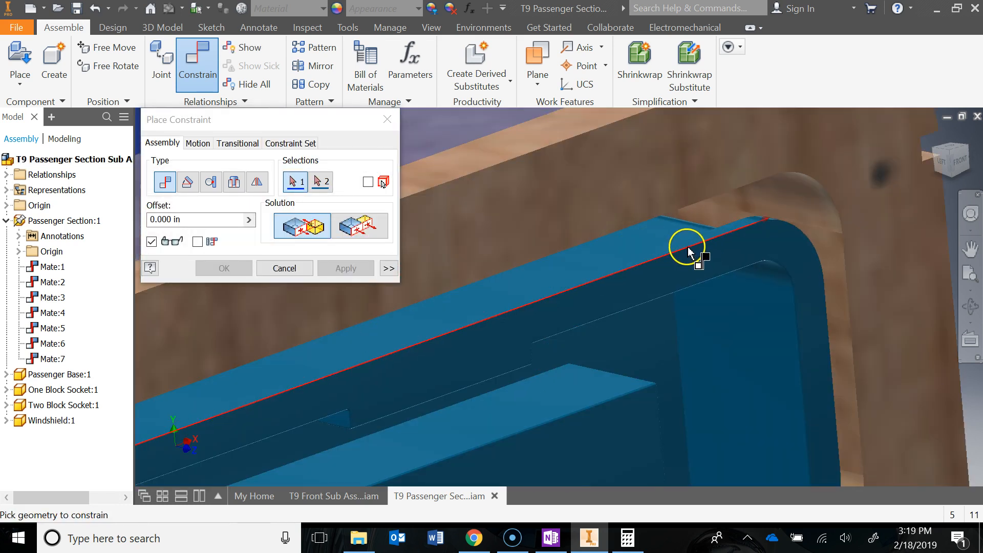
click(701, 241)
shift+middle_drag(701, 241, 708, 342)
middle_drag(681, 421, 745, 169)
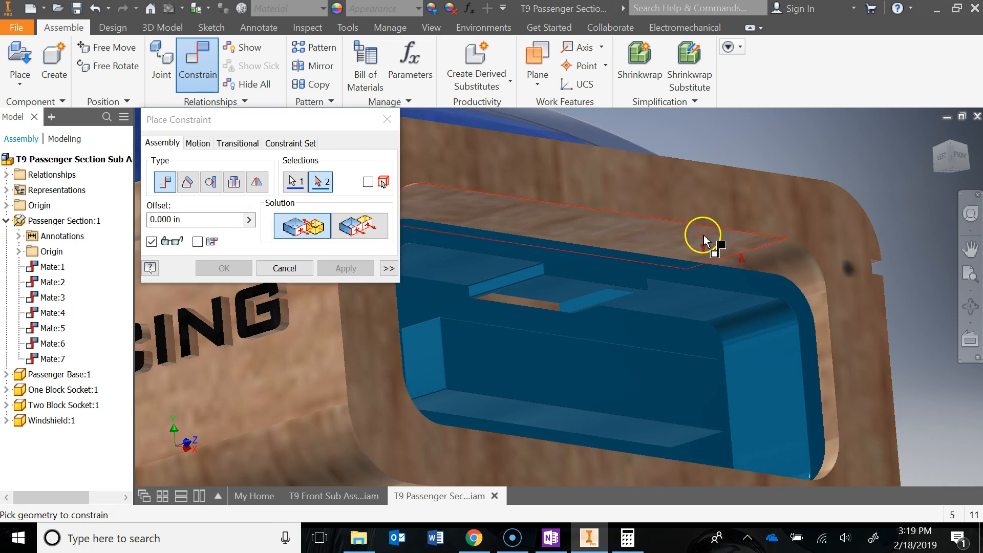
click(703, 239)
click(341, 268)
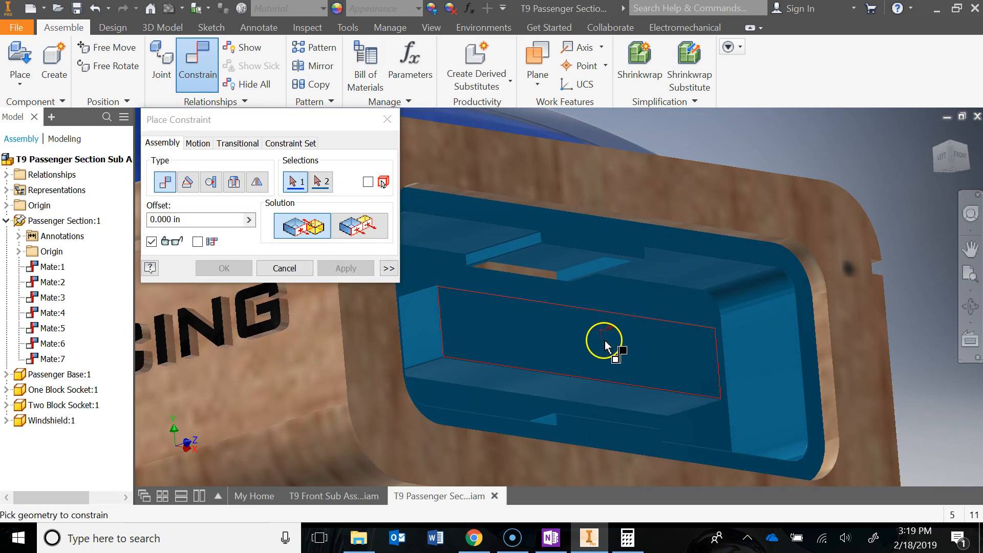
Constrain the One Block Socket's outer rim face flush with the surrounding end face of the Passenger Section at 0.000 in offset.
scroll(607, 349, down, 3)
shift+middle_drag(610, 352, 529, 362)
click(326, 225)
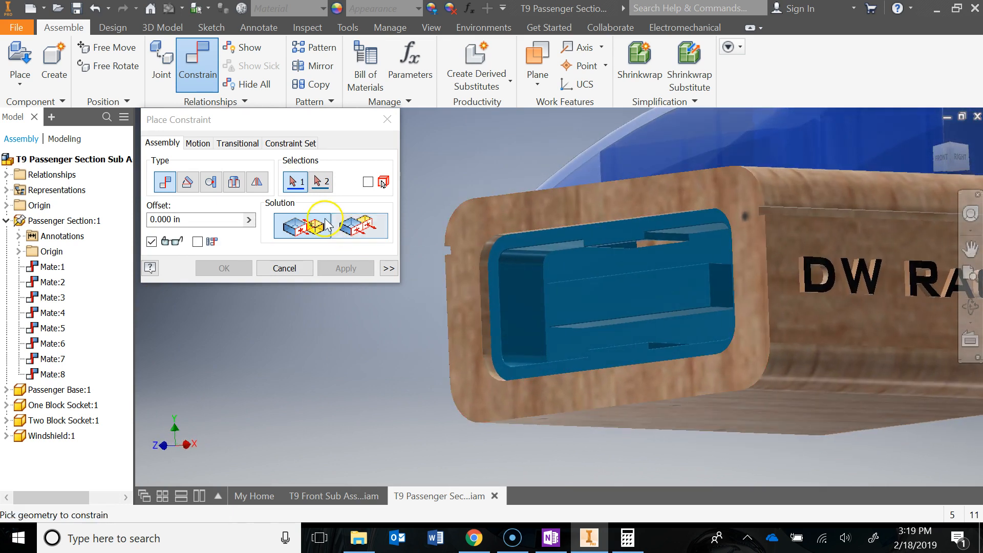
click(367, 233)
click(355, 231)
click(495, 253)
click(519, 216)
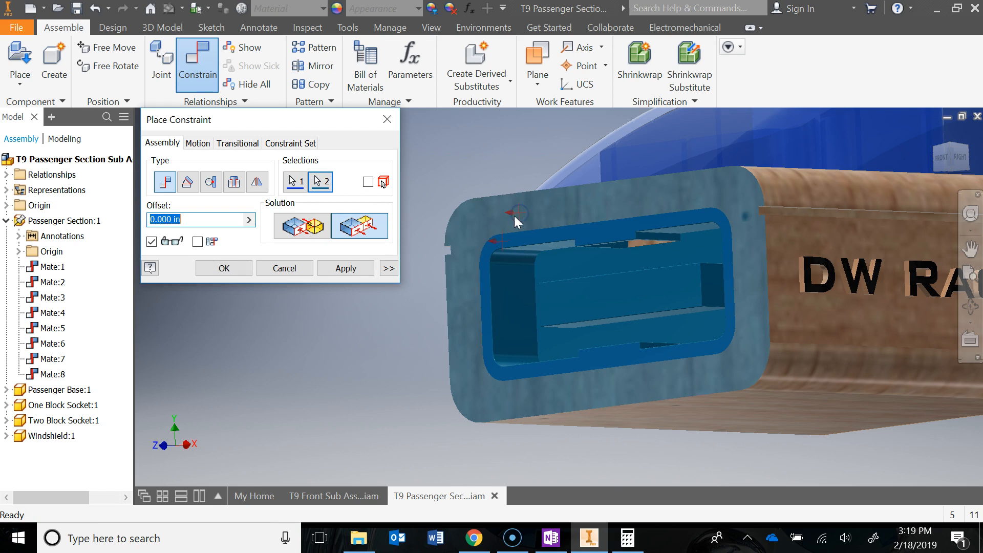
click(354, 271)
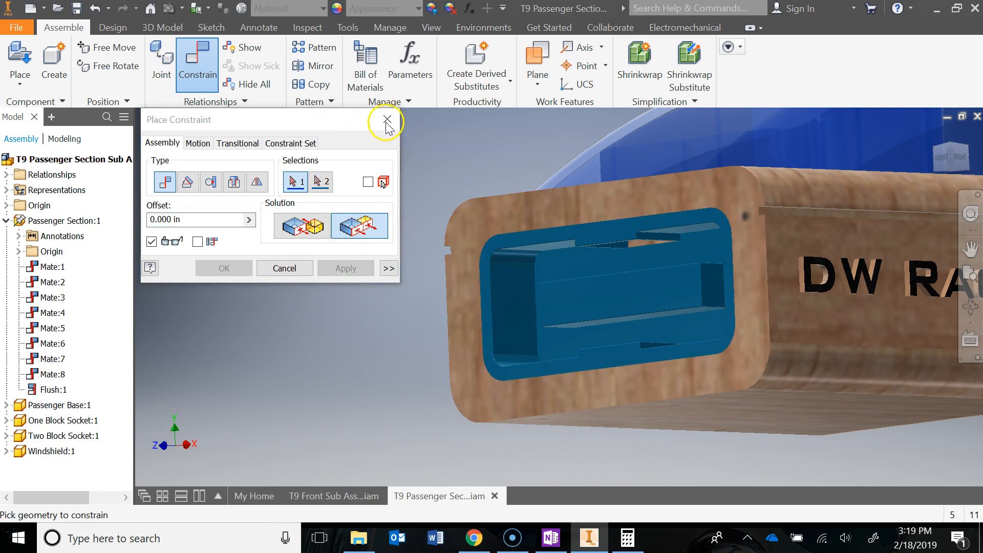
click(387, 121)
Move the Two Block Socket up and clear of the Passenger Section's back end.
drag(597, 286, 504, 307)
shift+middle_drag(504, 307, 462, 306)
scroll(479, 354, down, 5)
drag(450, 300, 399, 264)
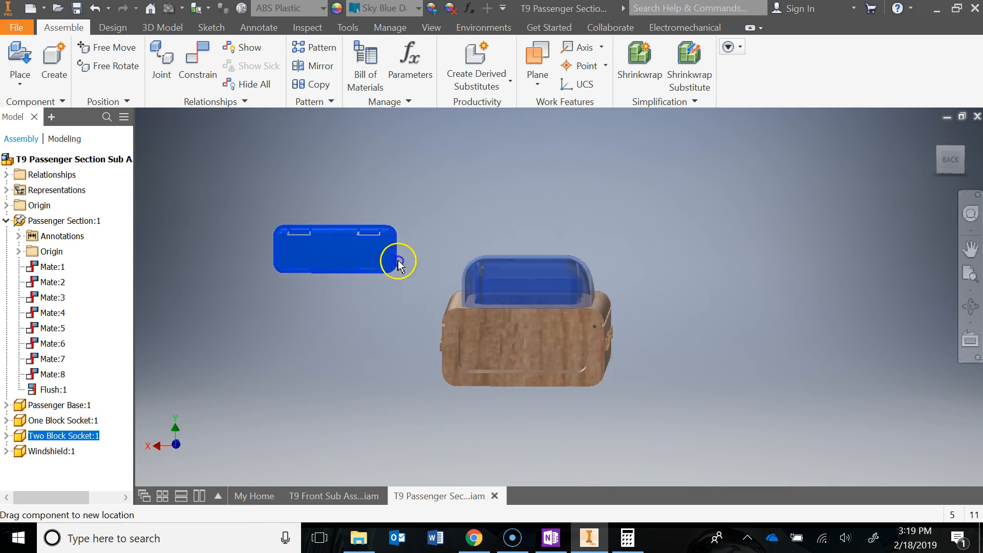
shift+middle_drag(492, 352, 520, 343)
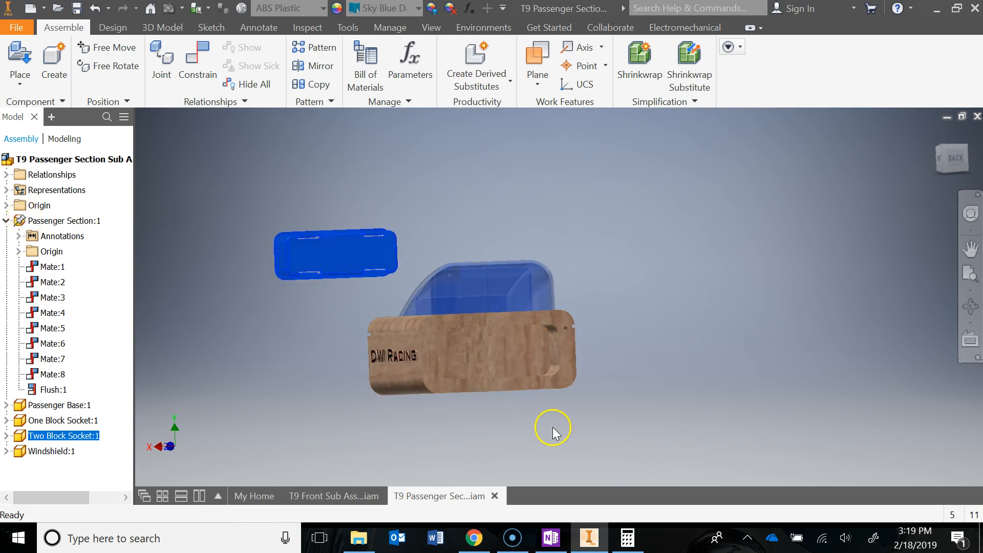
Edit the Passenger Section in place and open Sketch4 of Extrusion4, the back-end opening.
double_click(412, 329)
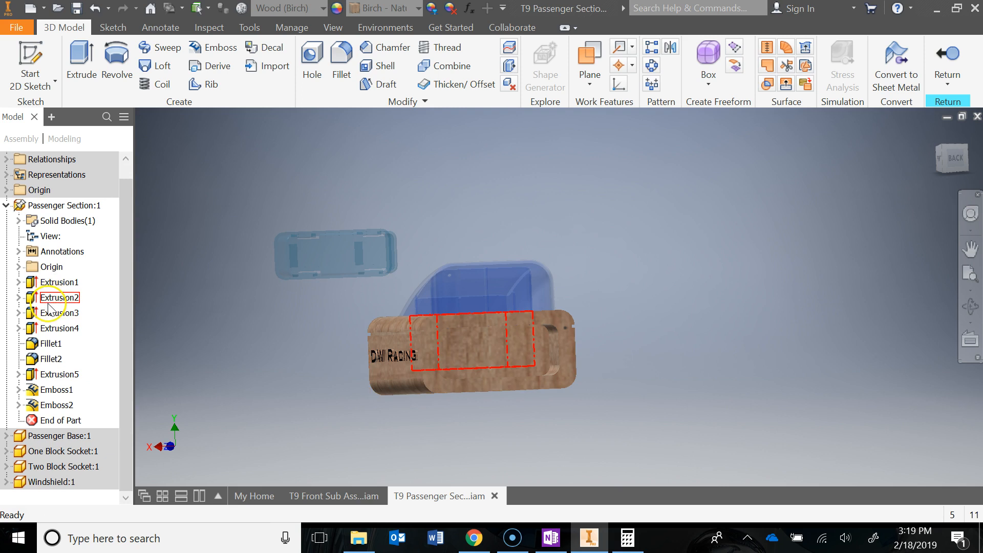
shift+middle_drag(543, 378, 564, 387)
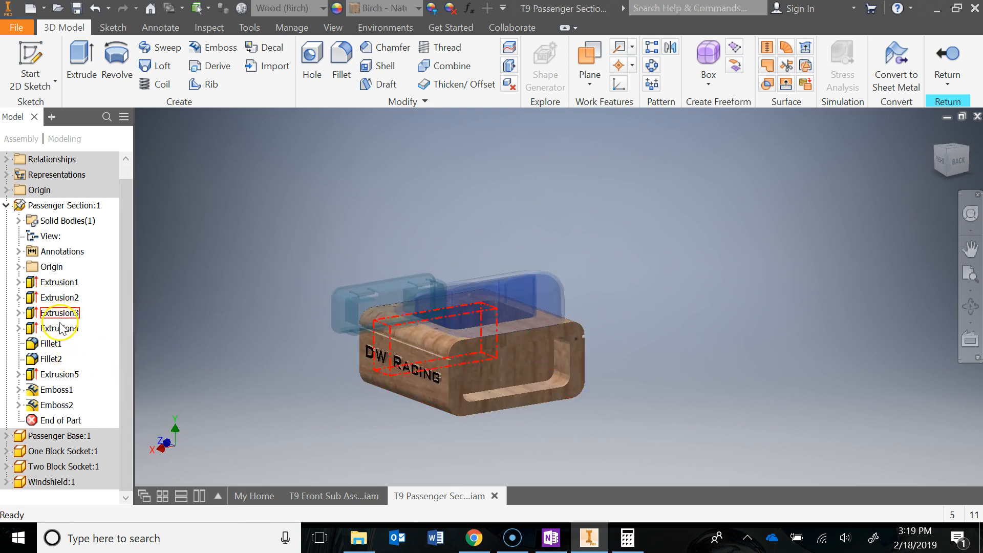
click(24, 329)
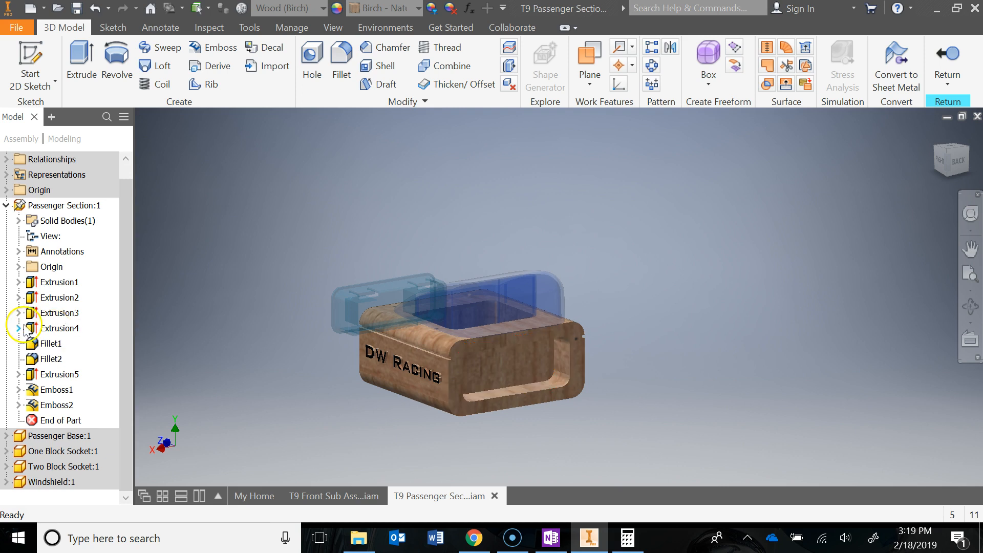
click(47, 346)
double_click(47, 345)
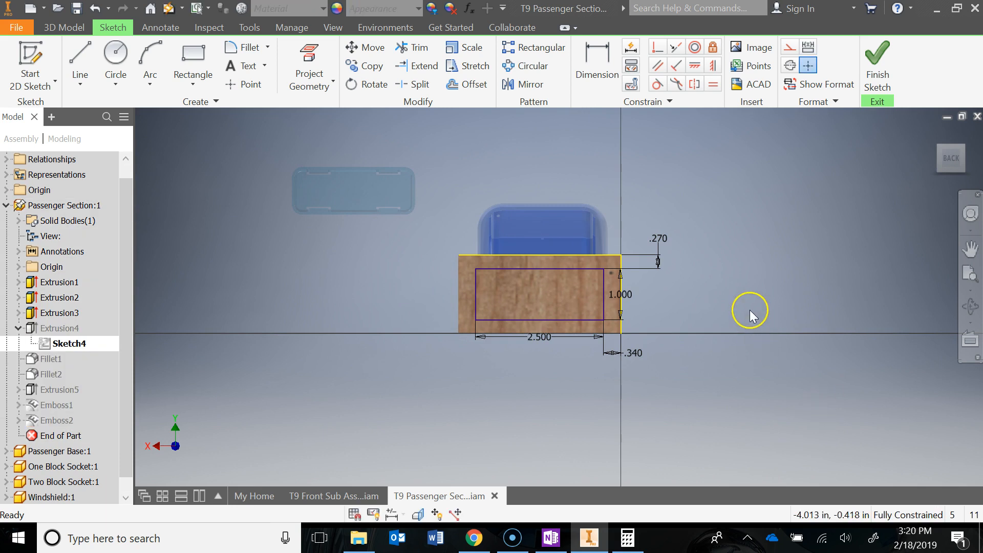
Delete the height and width dimensions of the back opening's rectangle.
scroll(739, 315, up, 3)
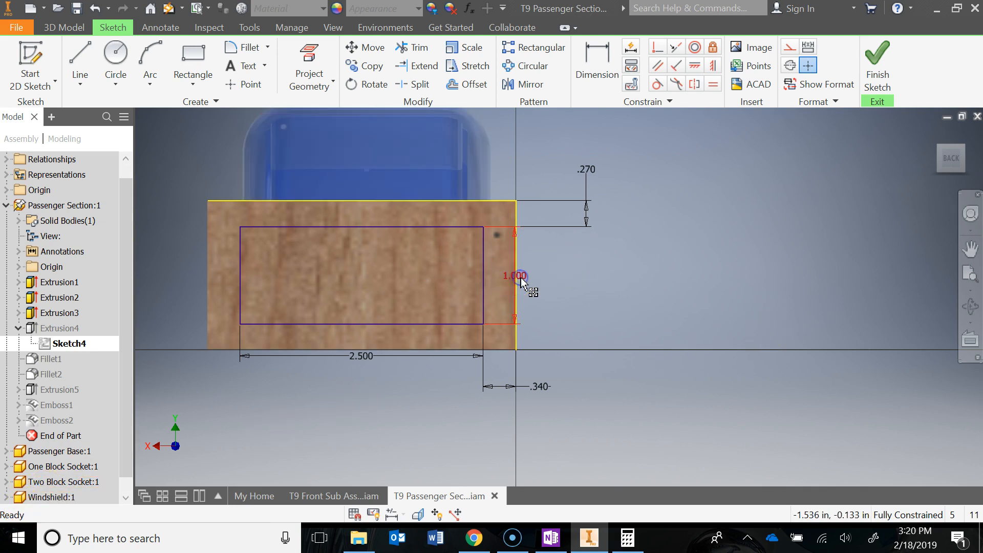
key(Delete)
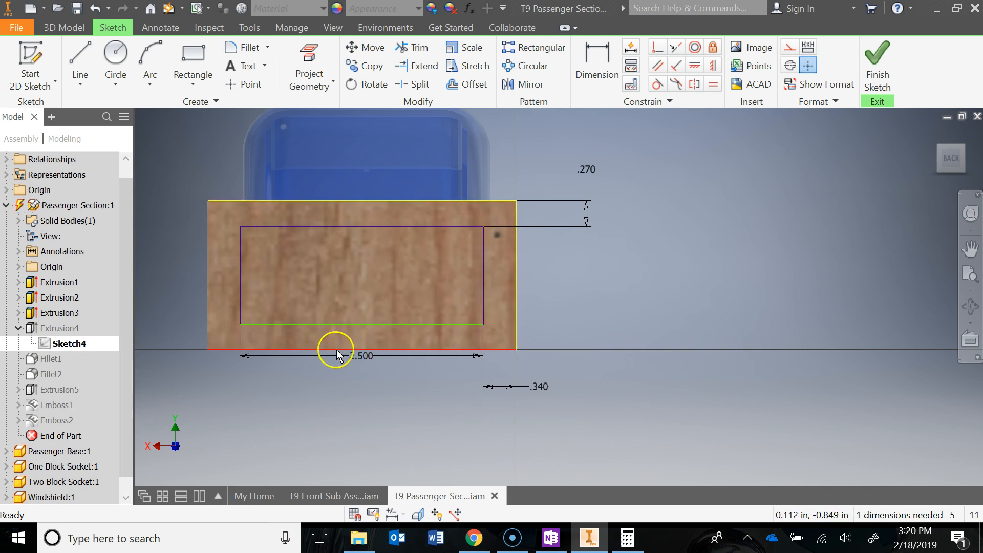
key(Delete)
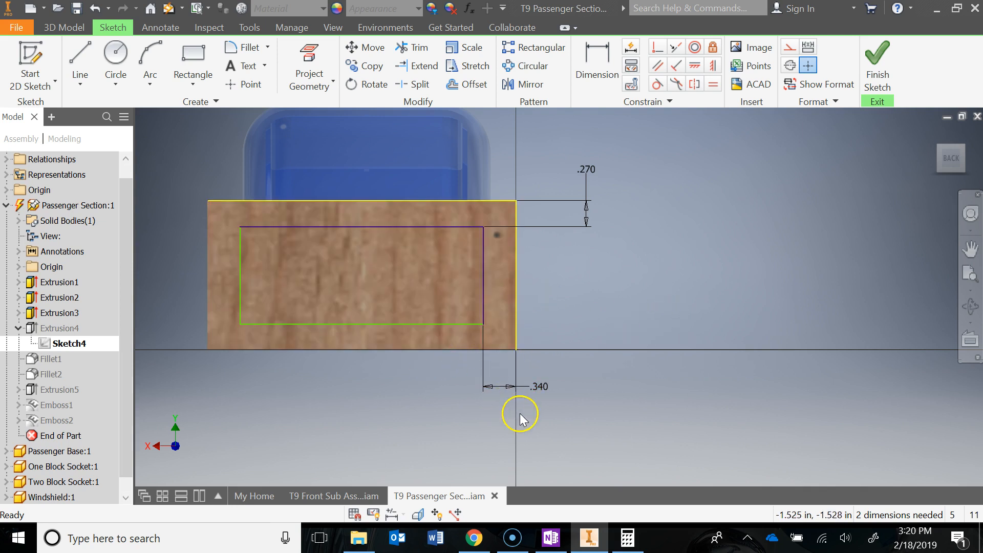
Set the rectangle's offset from the side edge at the sketch origin to .385 in and its offset from the upper edge to .3 in.
double_click(541, 387)
text(.385)
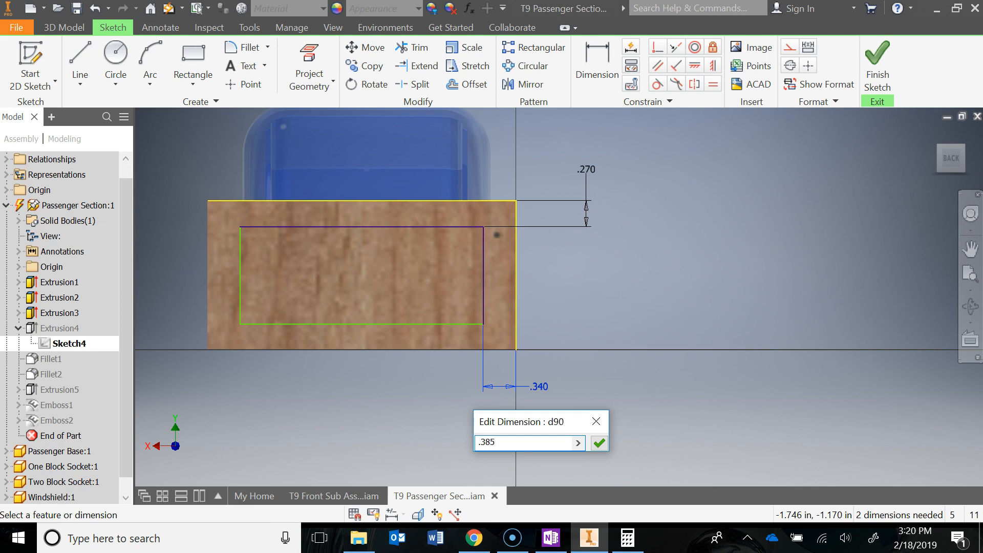
key(Return)
double_click(589, 171)
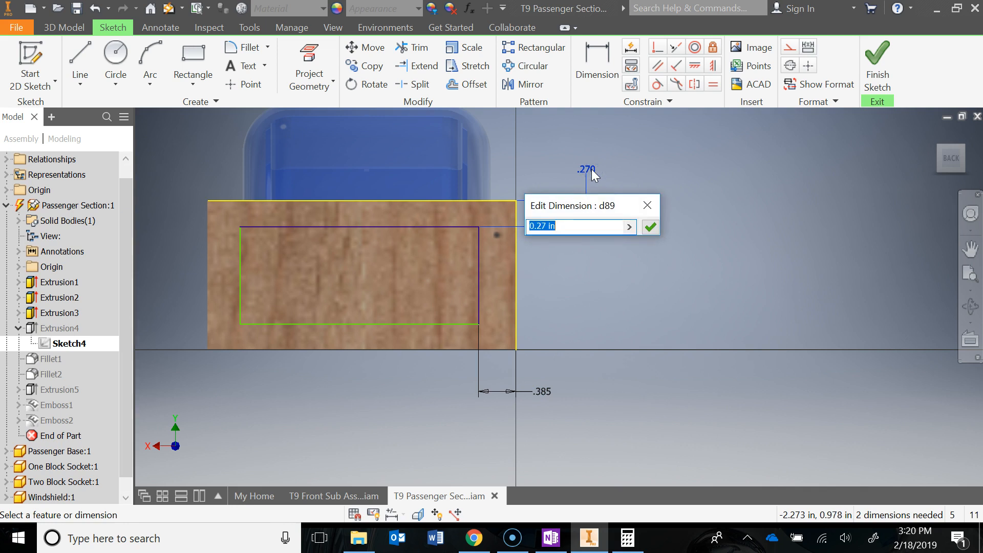
text(.3)
key(Return)
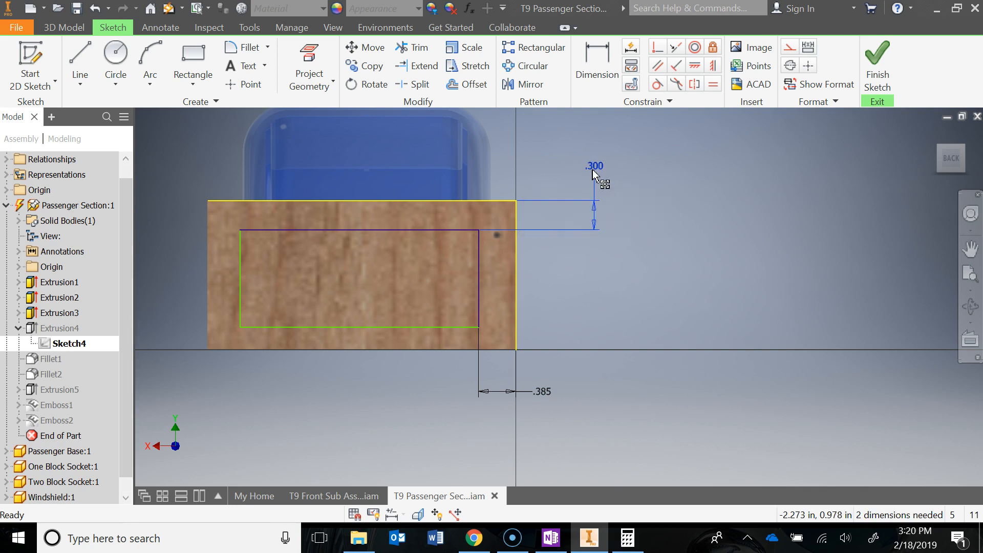
Dimension the rectangle's lower line from the body's bottom edge at .3 in.
click(304, 281)
click(615, 90)
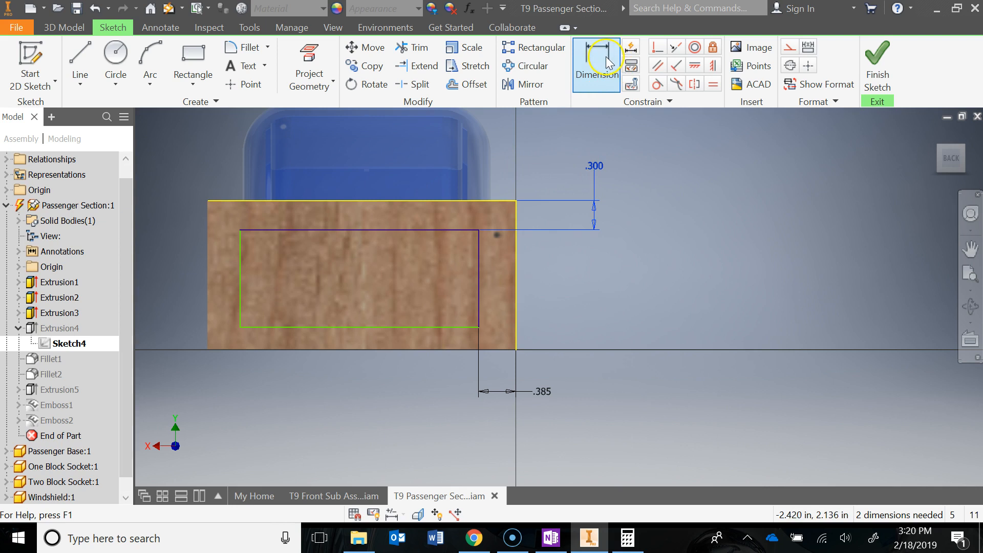
click(354, 327)
click(359, 350)
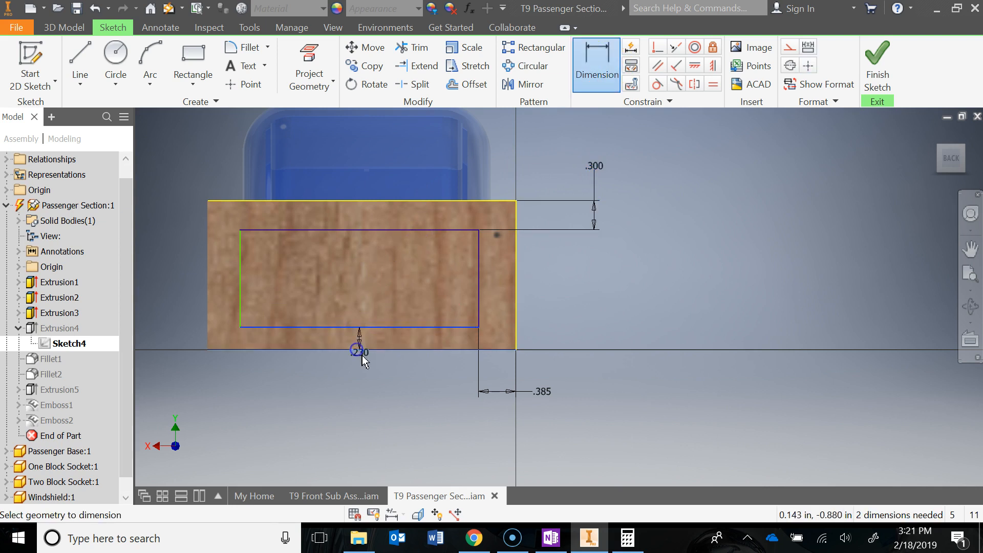
click(376, 377)
text(.3)
key(Return)
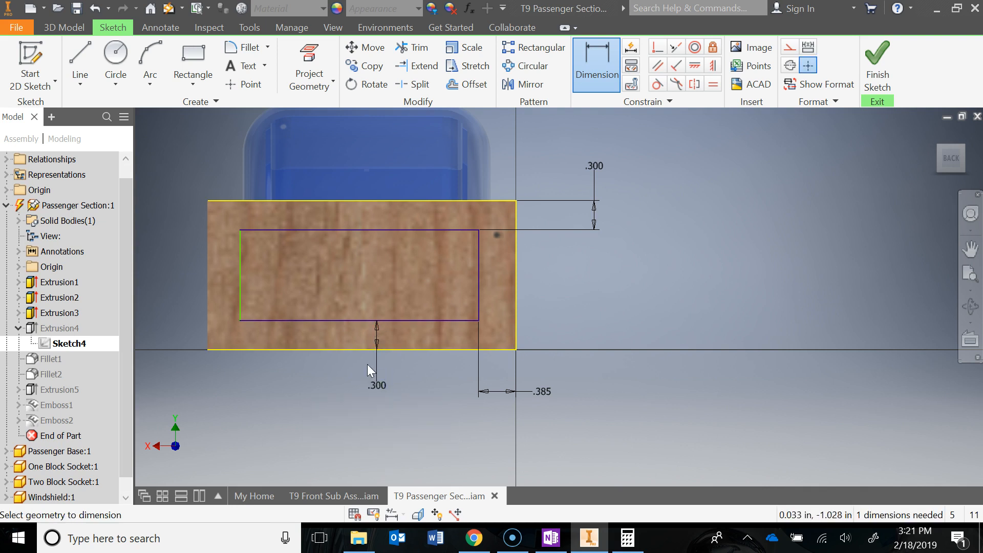
Dimension the rectangle's remaining vertical line from the body's adjacent side edge at .385 in.
click(239, 267)
click(207, 267)
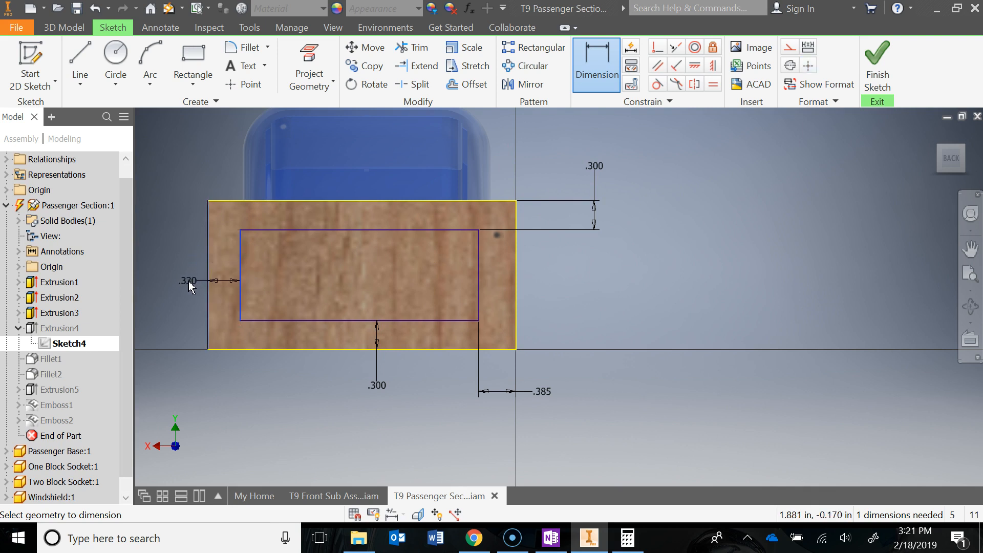
click(189, 282)
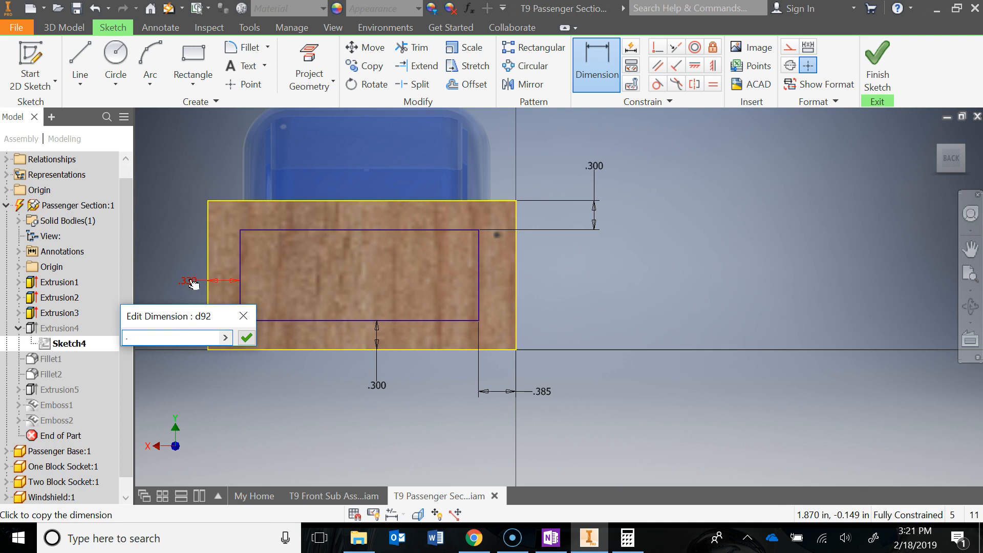
key(Return)
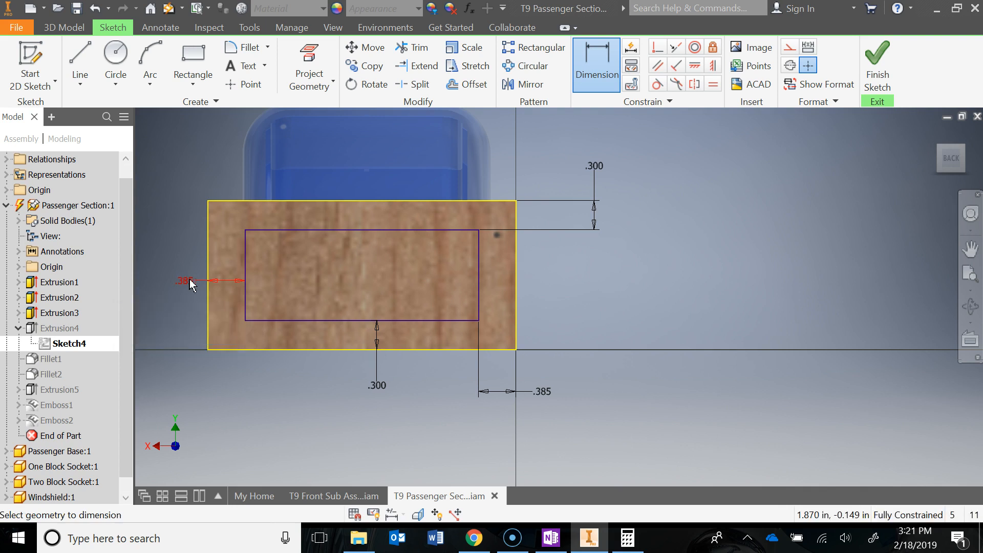
middle_drag(284, 298, 665, 330)
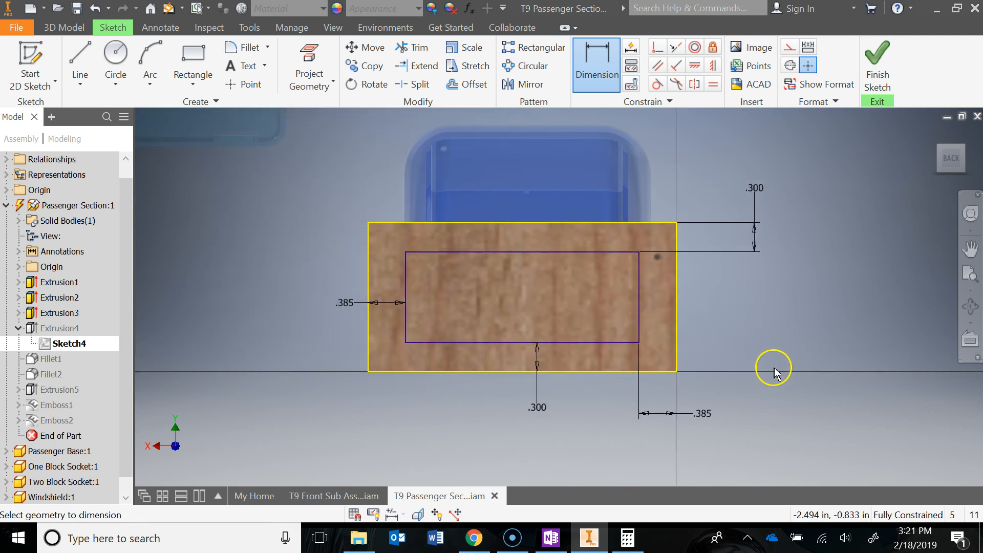
Finish the back opening's sketch and return to editing the T9 Passenger Section sub assembly.
click(879, 71)
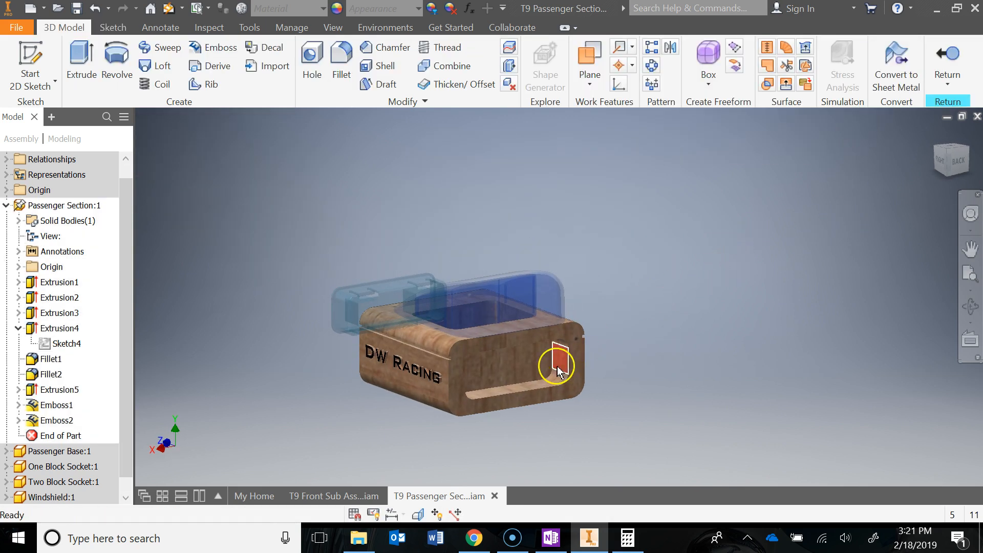
middle_drag(628, 343, 674, 314)
scroll(107, 214, up, 1)
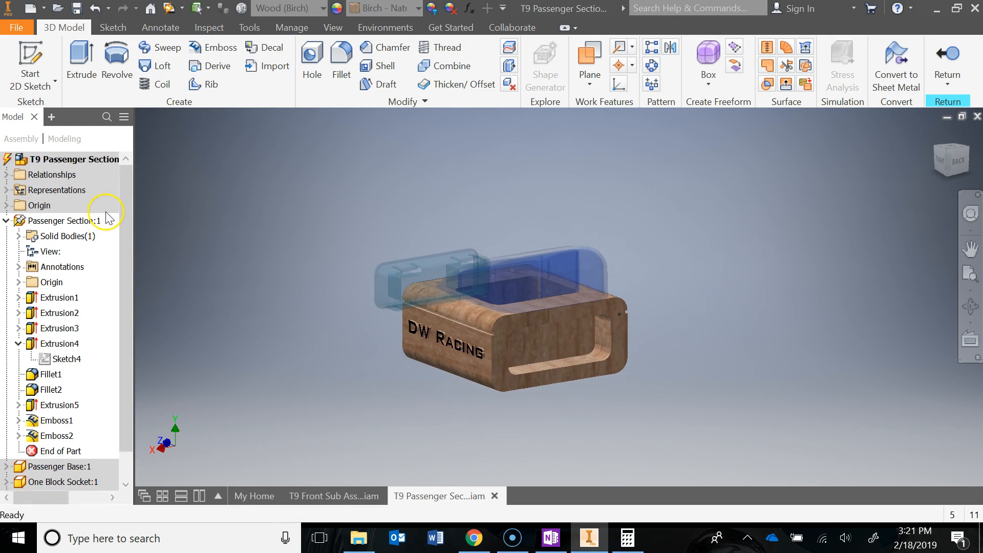
double_click(20, 161)
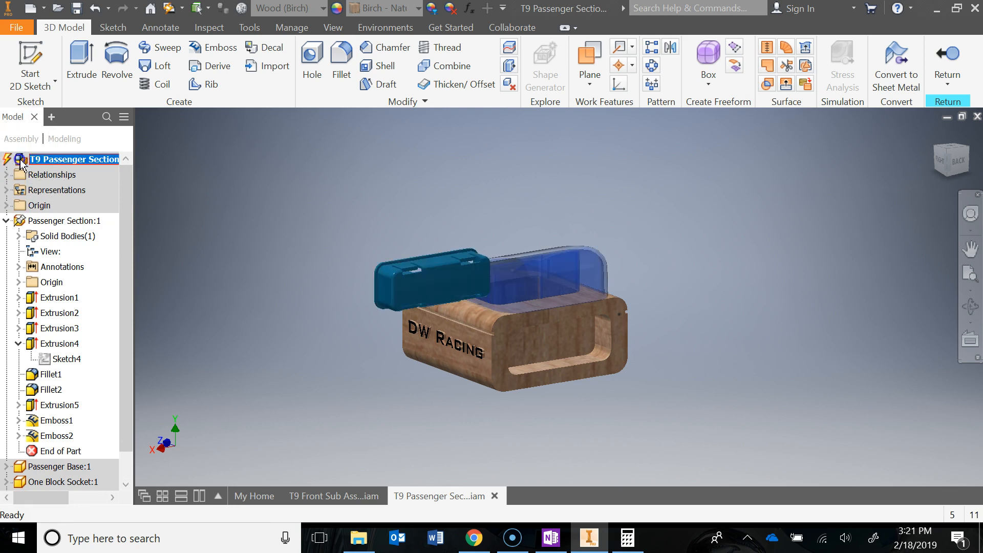
middle_drag(707, 349, 731, 336)
shift+middle_drag(635, 357, 696, 351)
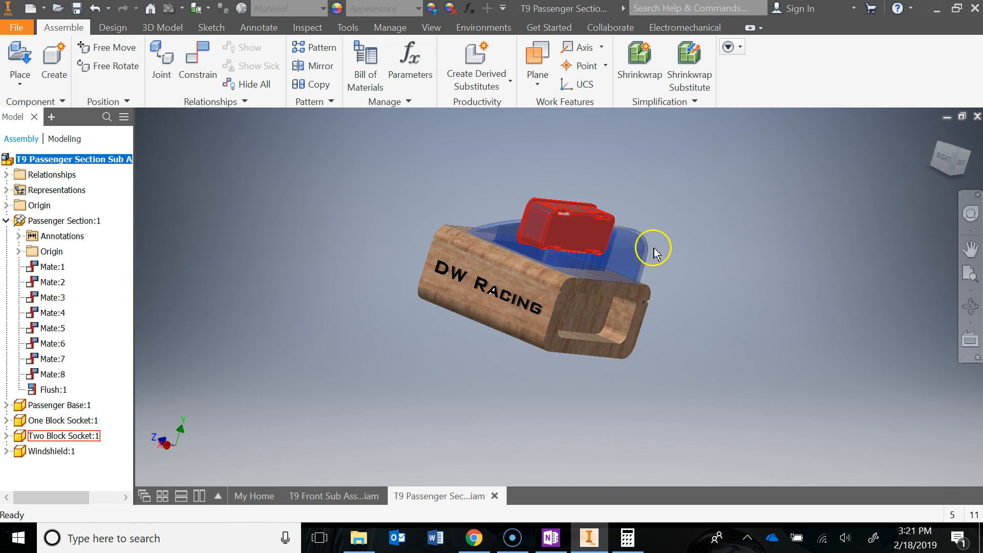
click(934, 133)
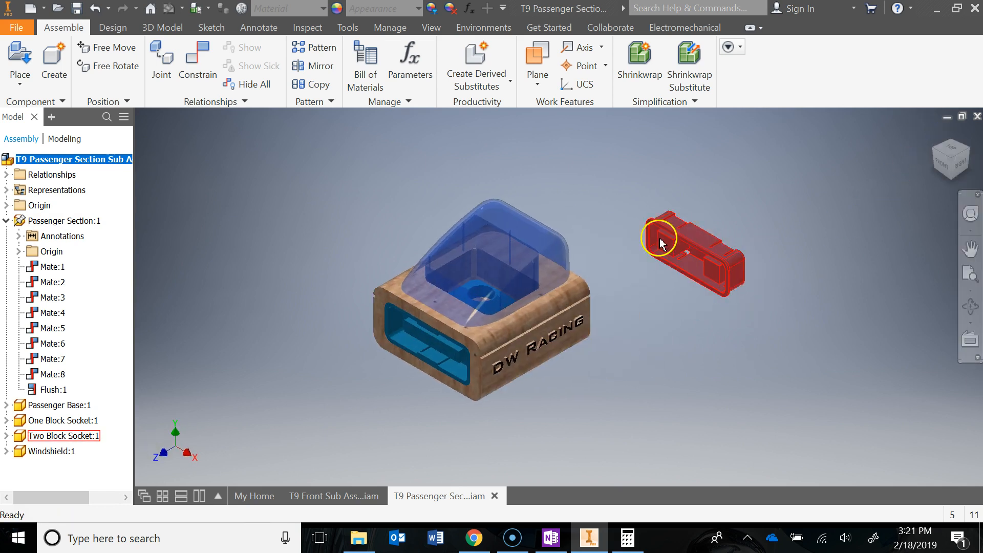
Free-rotate the Two Block Socket so its open rim side points away from the Passenger Section's back opening.
click(684, 232)
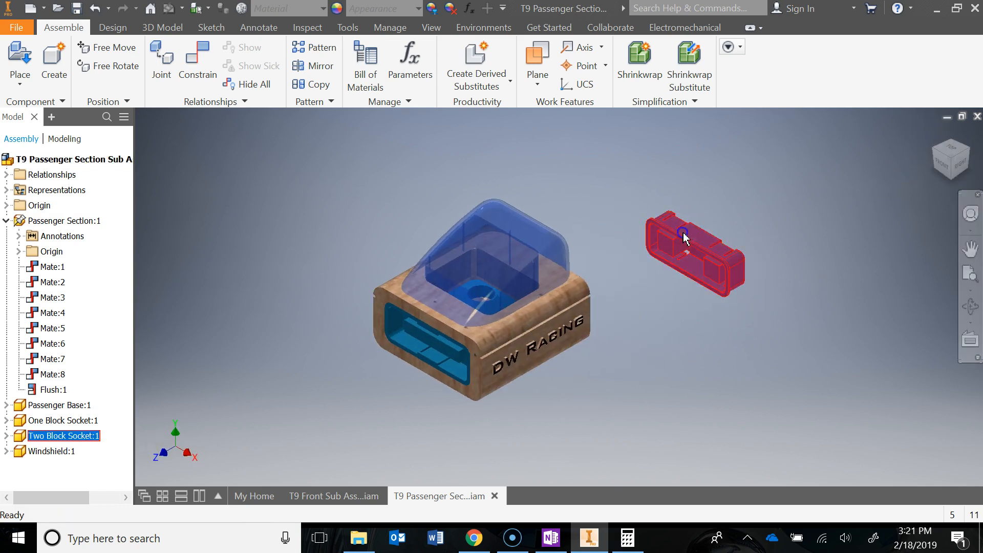
click(108, 65)
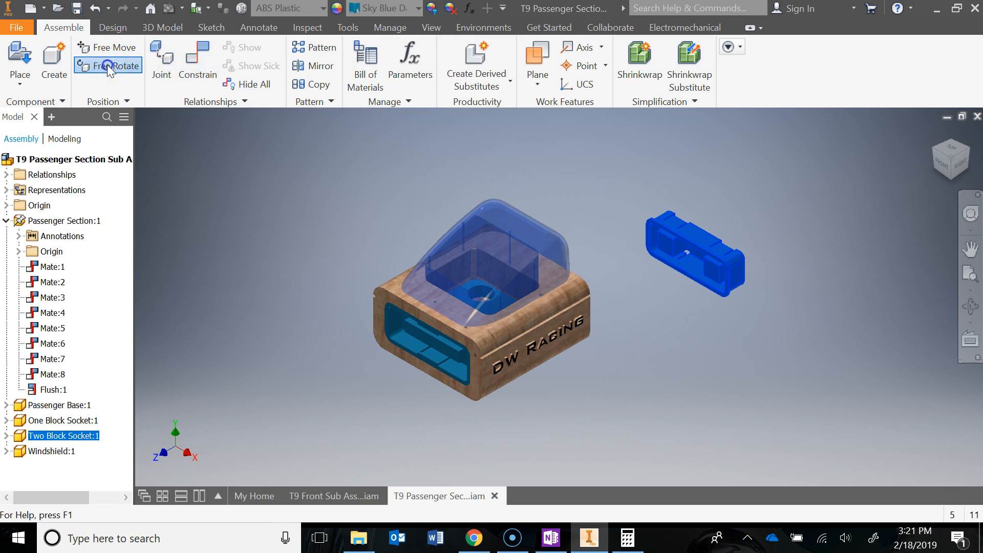
drag(608, 177, 701, 207)
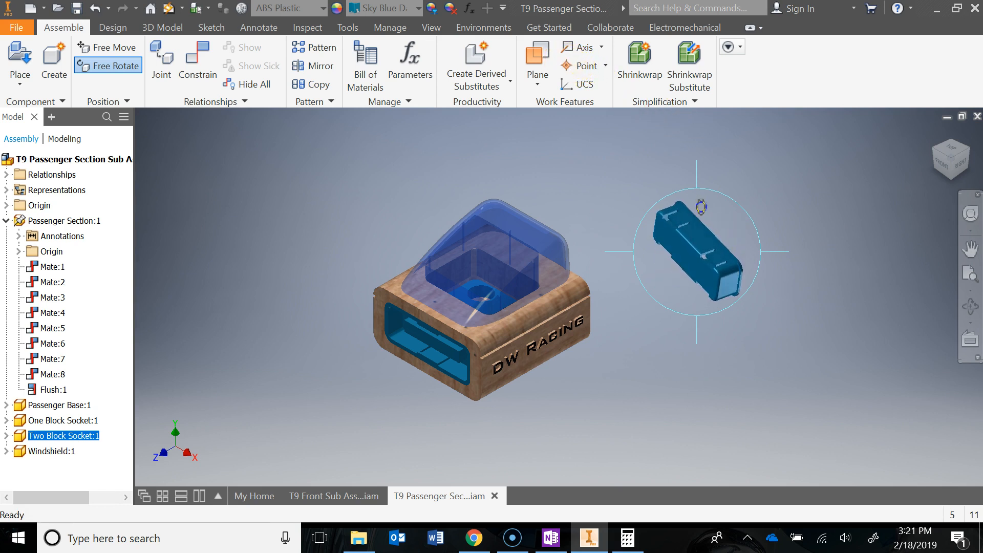
drag(771, 253, 717, 241)
drag(616, 110, 733, 199)
drag(631, 144, 694, 253)
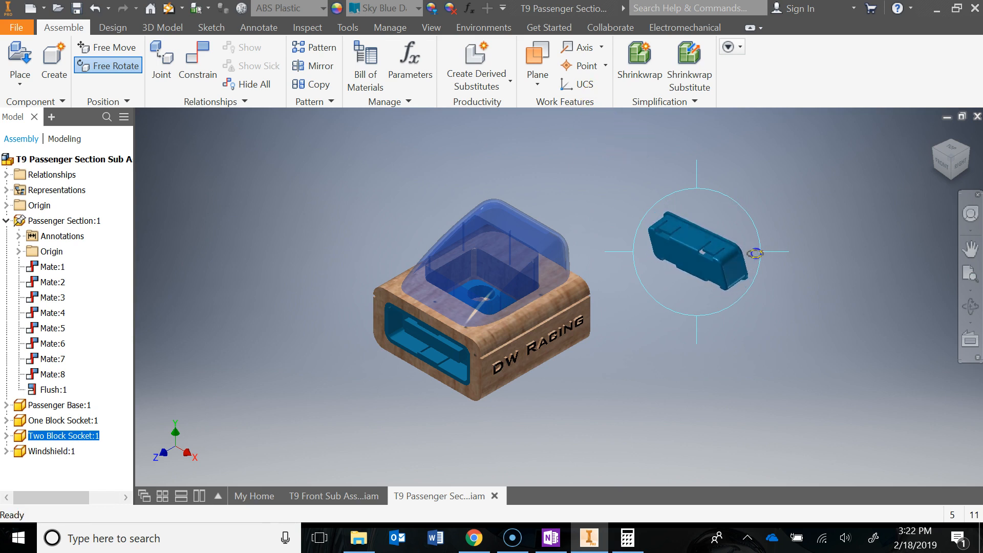
key(Escape)
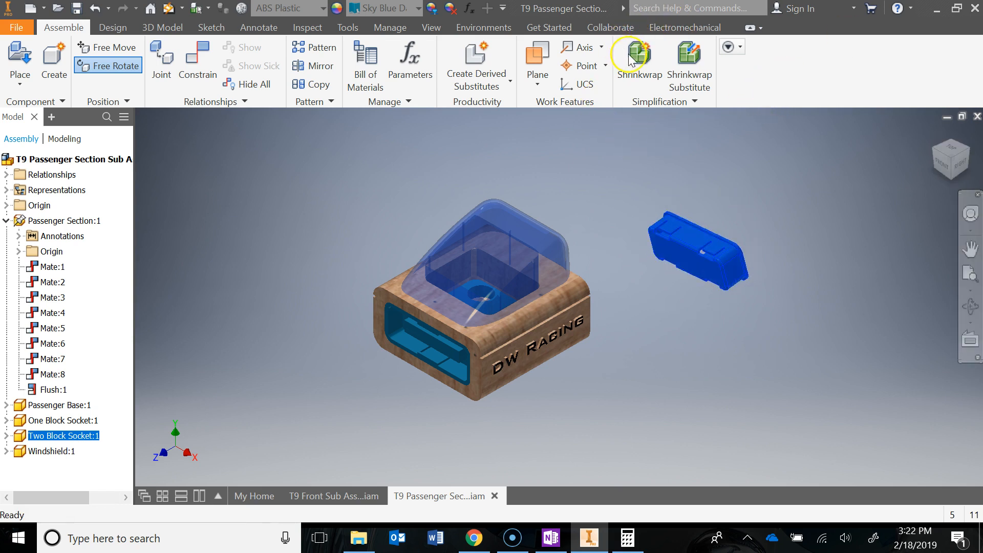
key(F4)
drag(861, 278, 782, 295)
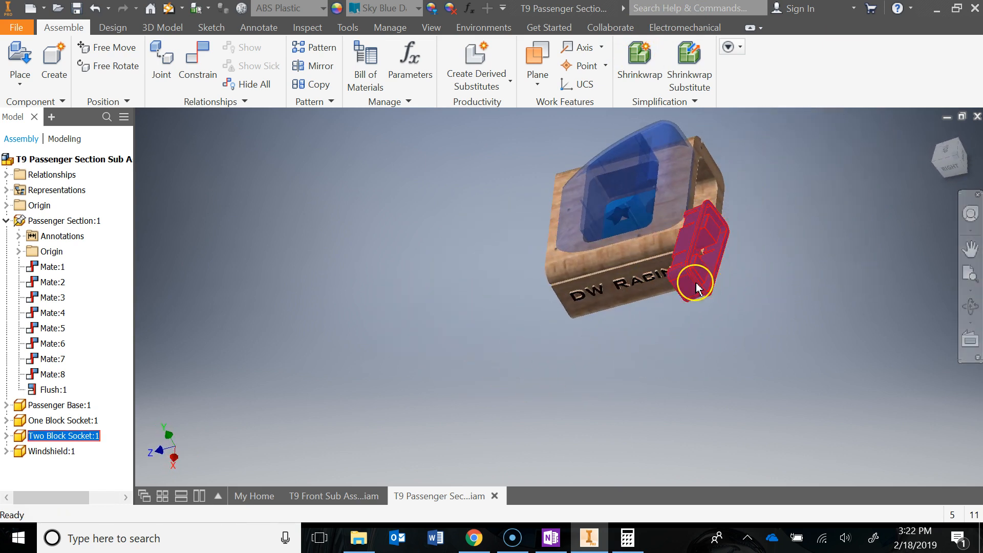
scroll(733, 288, down, 3)
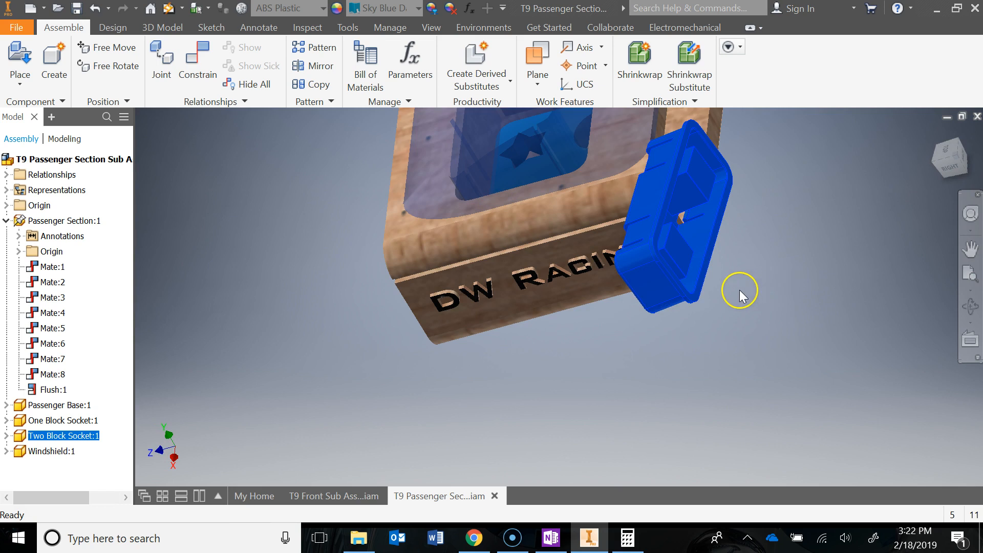
scroll(739, 290, down, 2)
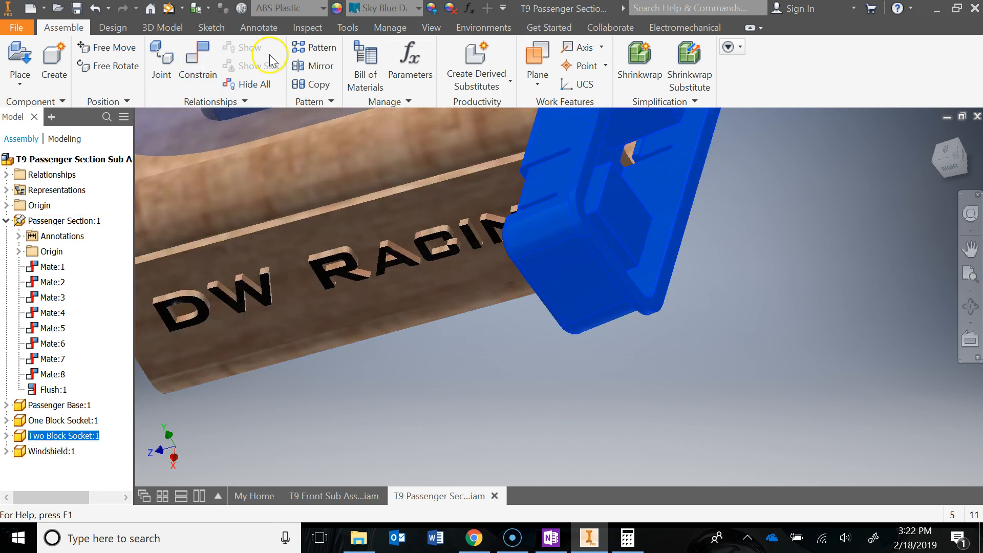
Mate the Two Block Socket's narrow end face to the end wall of the Passenger Section's back opening with 0.000 in offset.
click(199, 66)
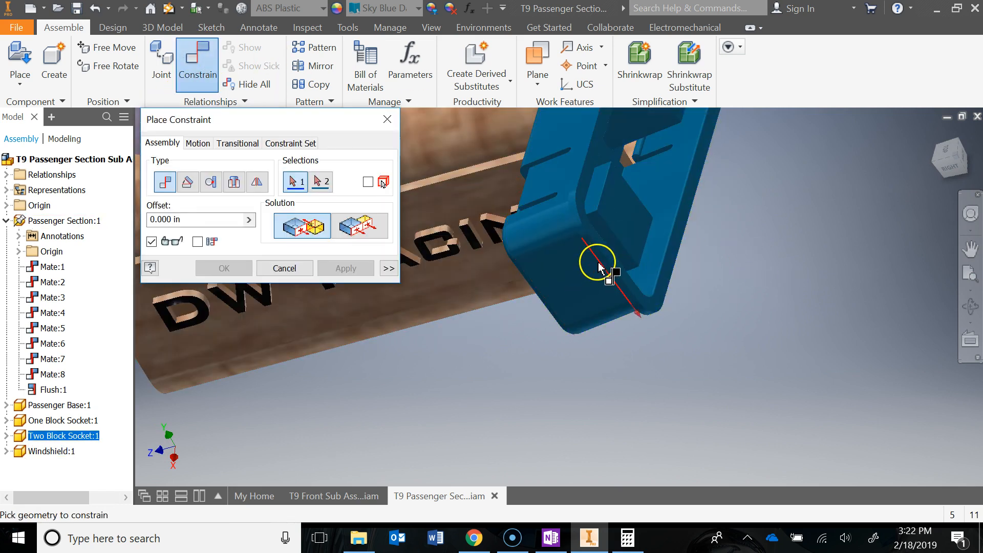
scroll(603, 266, down, 2)
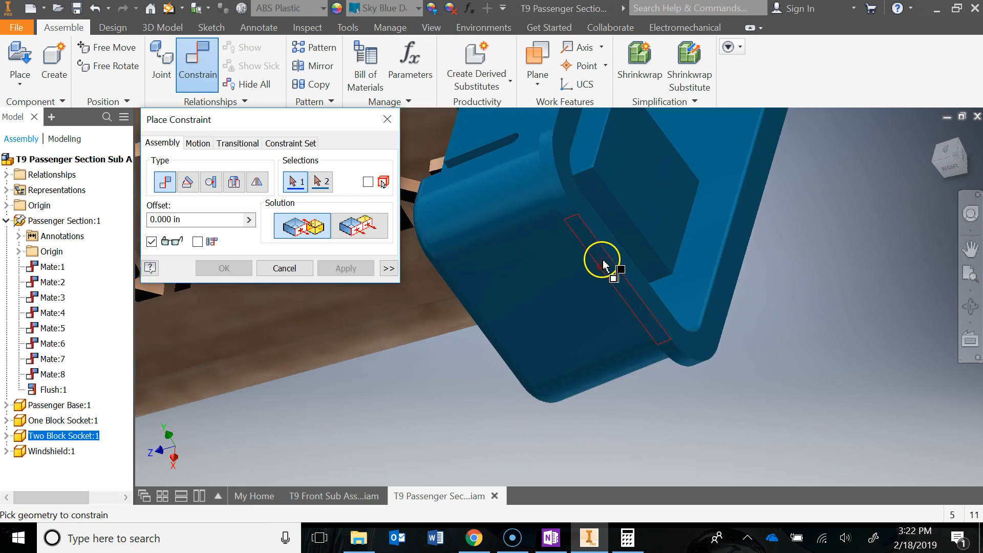
click(604, 266)
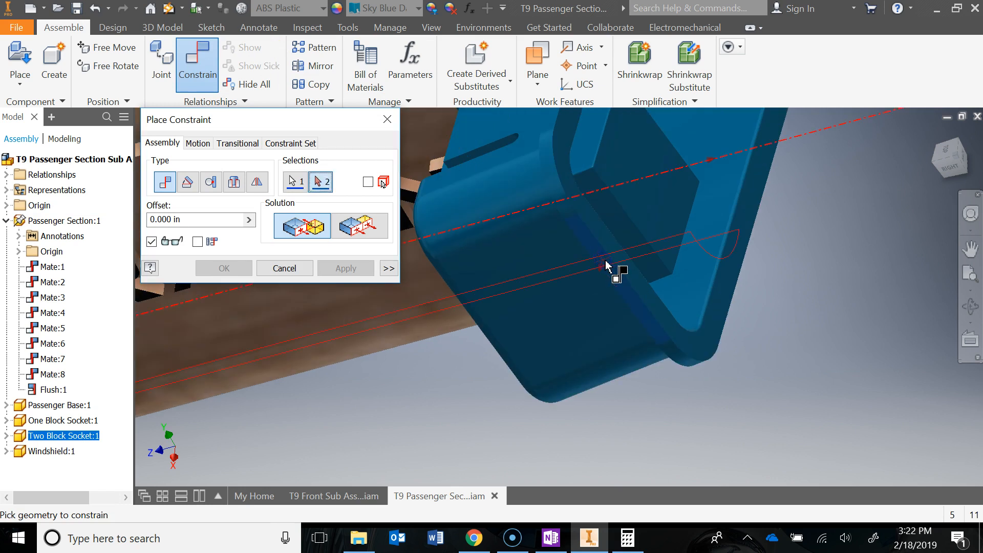
scroll(615, 271, up, 3)
shift+middle_drag(779, 318, 690, 326)
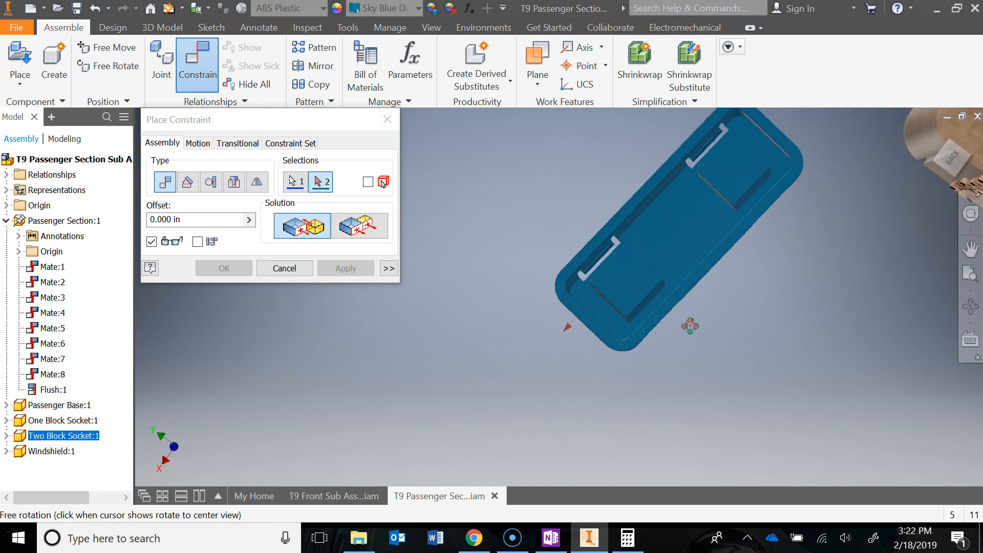
scroll(691, 326, up, 3)
middle_drag(794, 307, 677, 292)
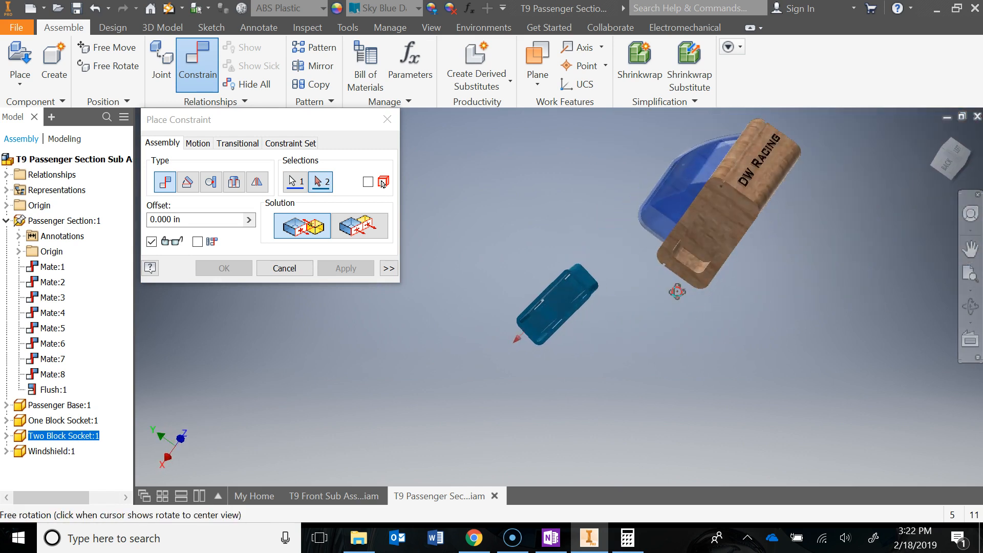
scroll(686, 269, down, 5)
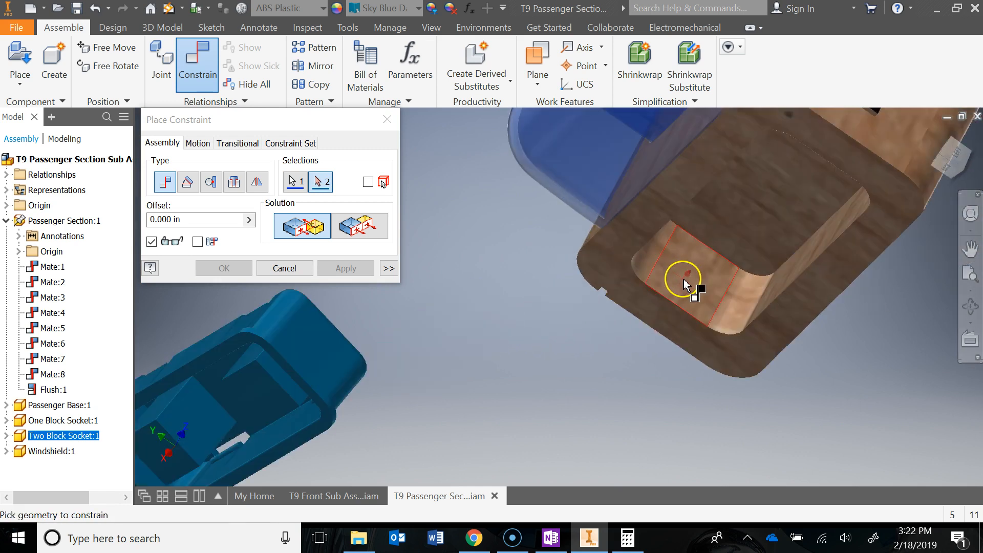
click(685, 281)
click(355, 266)
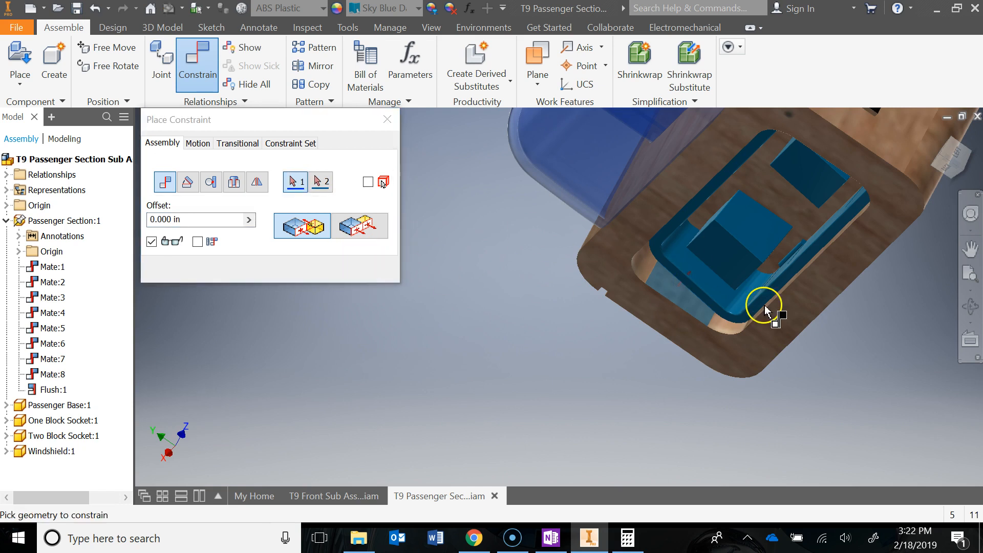
Close the constraint settings and pull the Two Block Socket out of the back opening to clear its long side.
shift+middle_drag(801, 341, 671, 279)
middle_drag(736, 285, 768, 358)
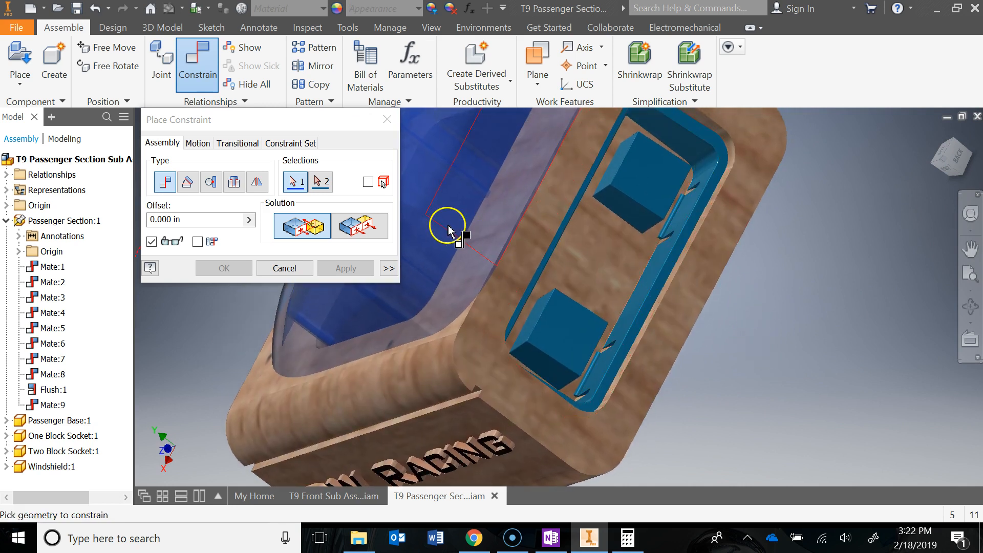
middle_drag(742, 225, 798, 272)
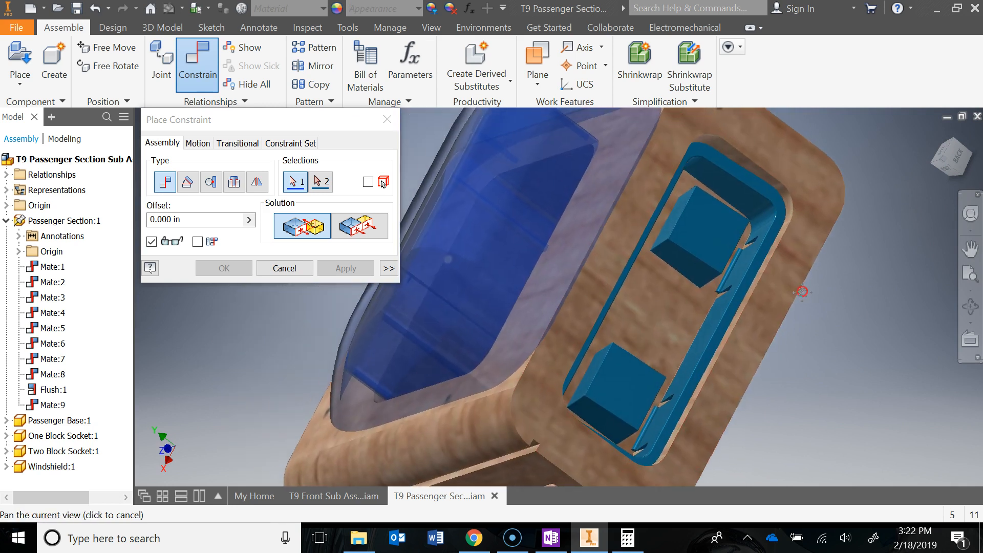
click(387, 121)
drag(714, 248, 837, 239)
click(845, 331)
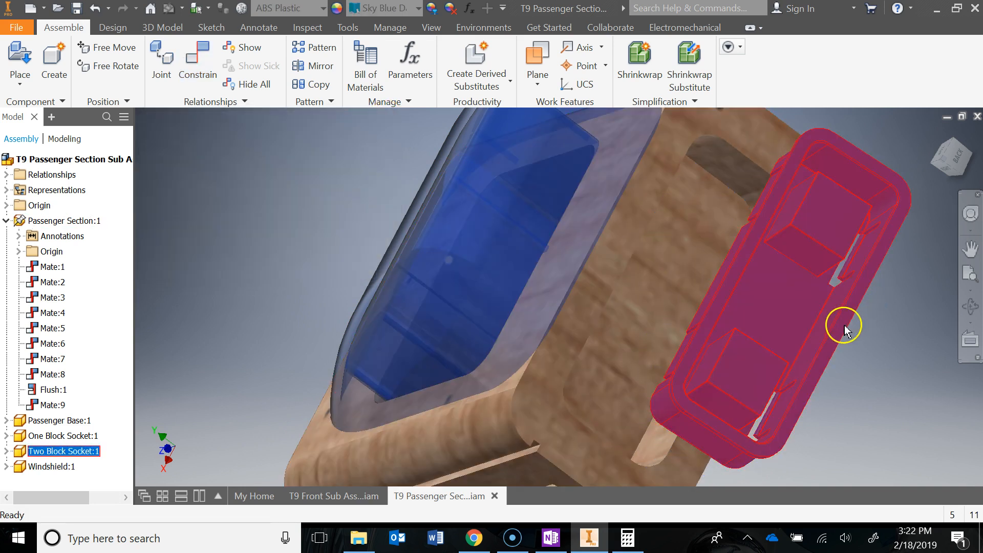
Mate the Two Block Socket's long side face to the matching long inner wall of the back opening with 0.000 in offset.
shift+middle_drag(838, 344, 907, 328)
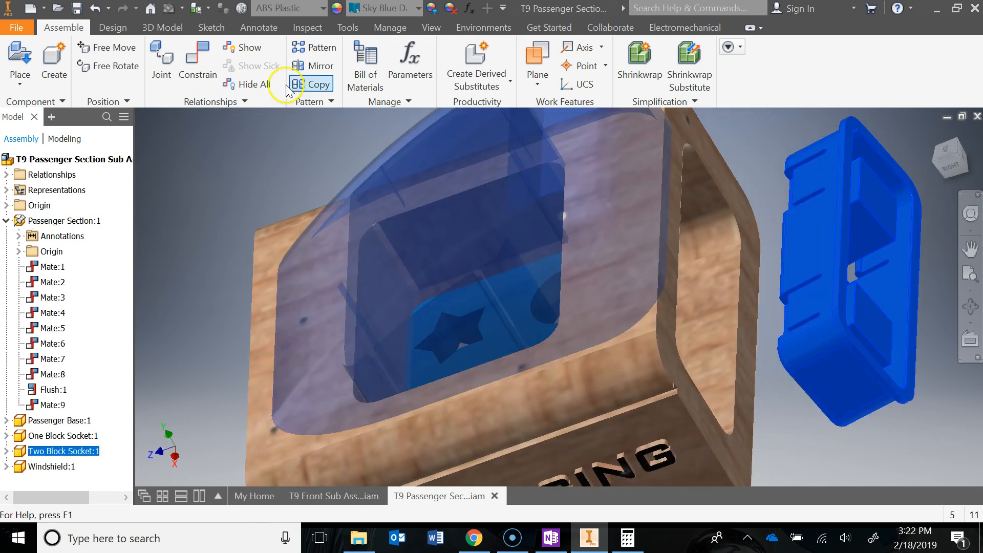
click(191, 58)
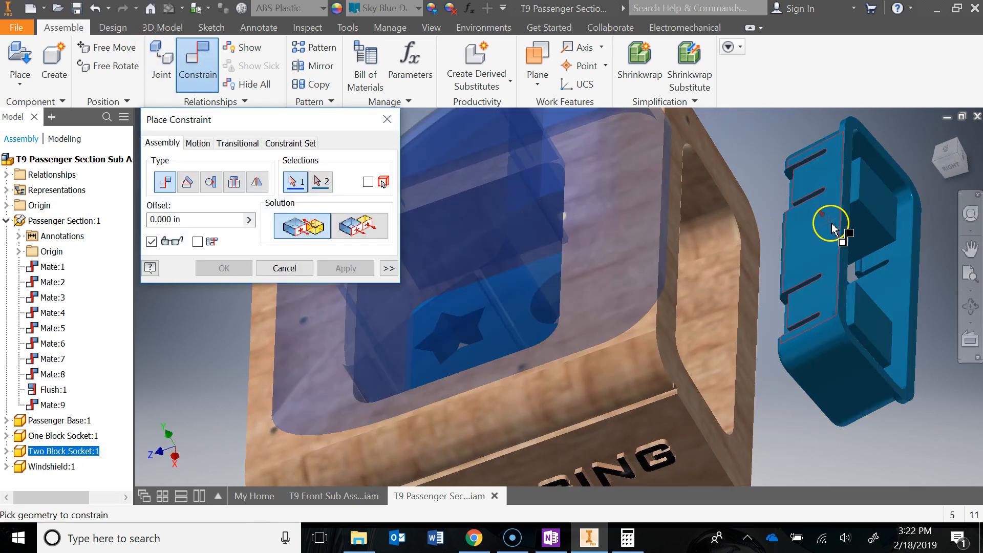
scroll(832, 231, up, 5)
scroll(840, 237, up, 3)
scroll(838, 236, down, 5)
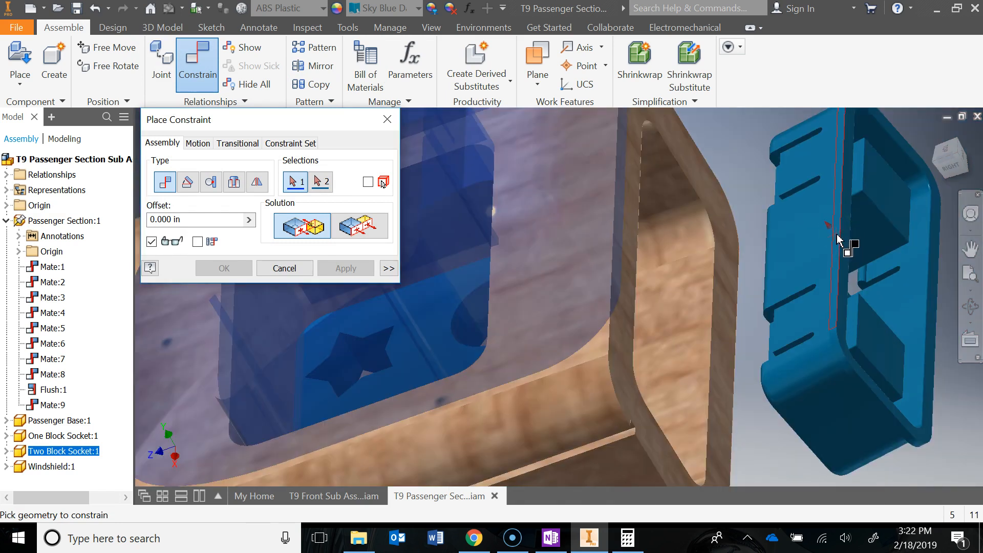
scroll(815, 278, down, 3)
shift+middle_drag(777, 340, 722, 310)
click(716, 305)
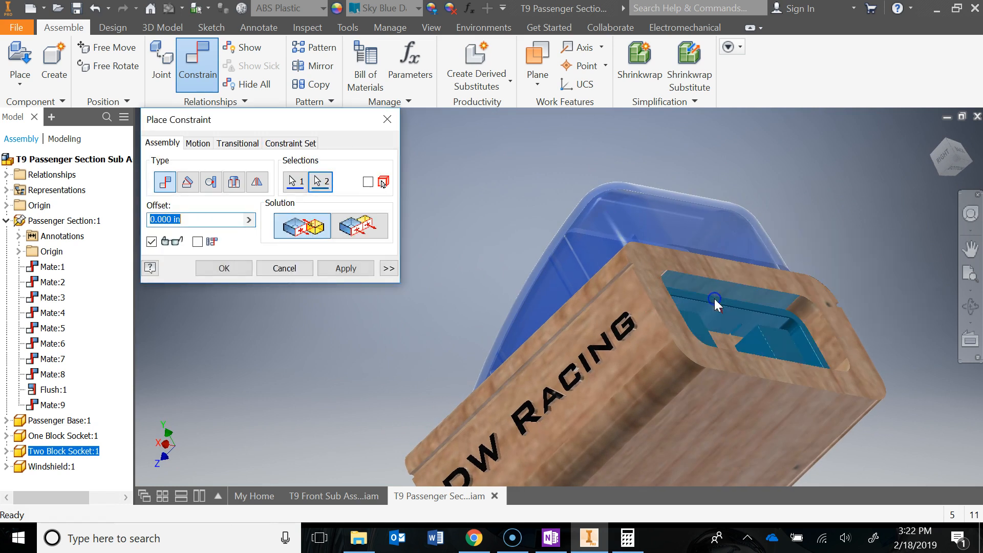
click(345, 267)
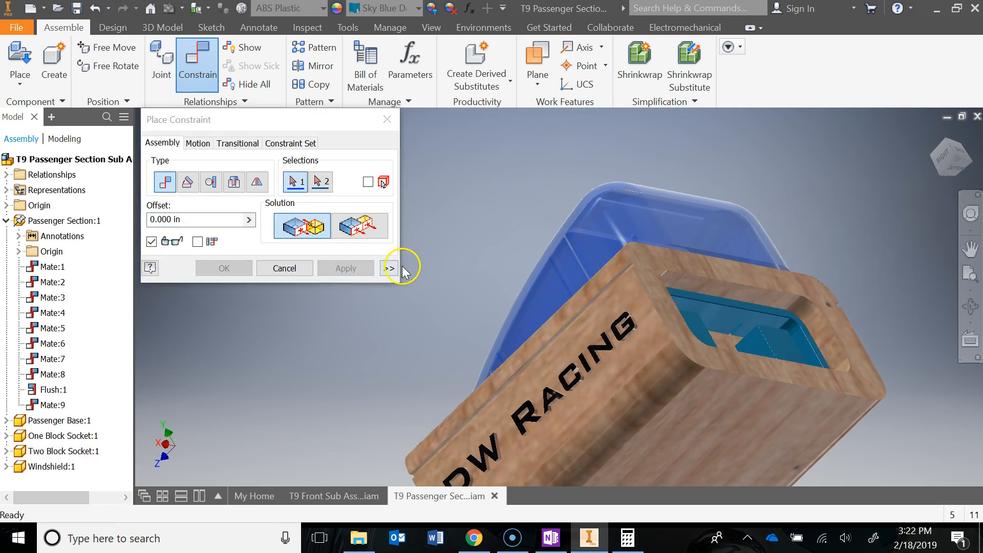
Constrain the Two Block Socket's rim face flush with the Passenger Section's back face at 0.000 in offset and end the constraint command.
click(360, 228)
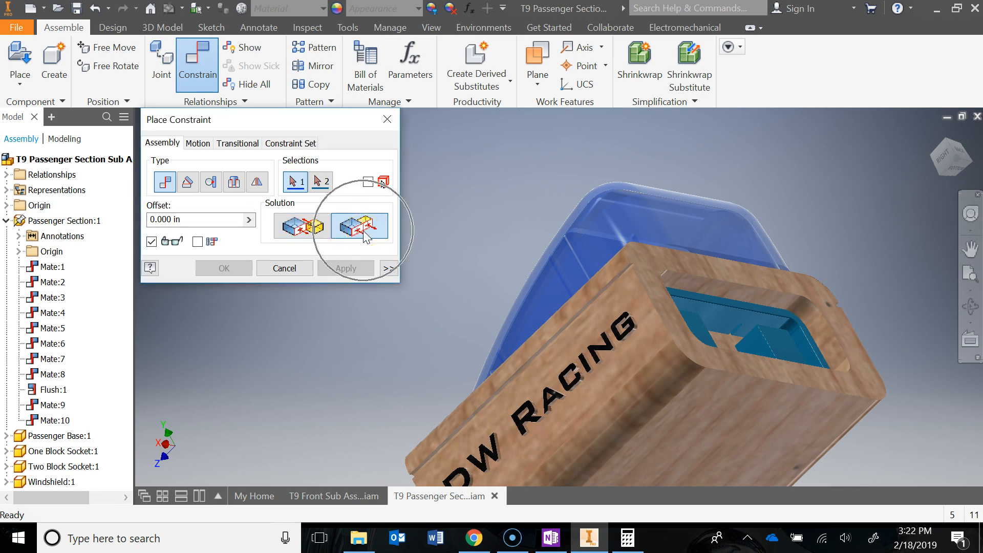
scroll(735, 308, up, 5)
mouse_move(734, 303)
shift+middle_down()
mouse_move(749, 320)
mouse_move(747, 312)
shift+middle_up()
click(719, 162)
scroll(666, 132, up, 3)
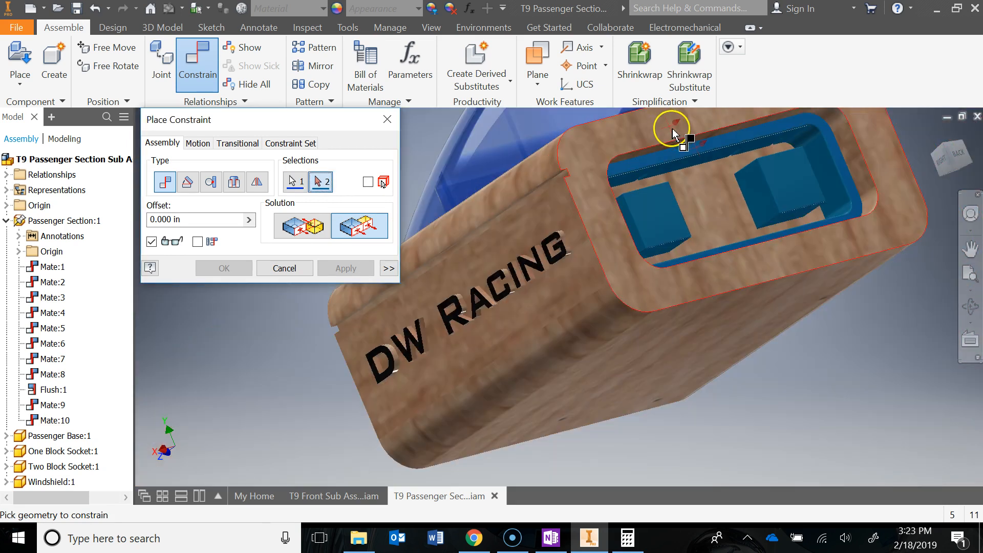
click(648, 174)
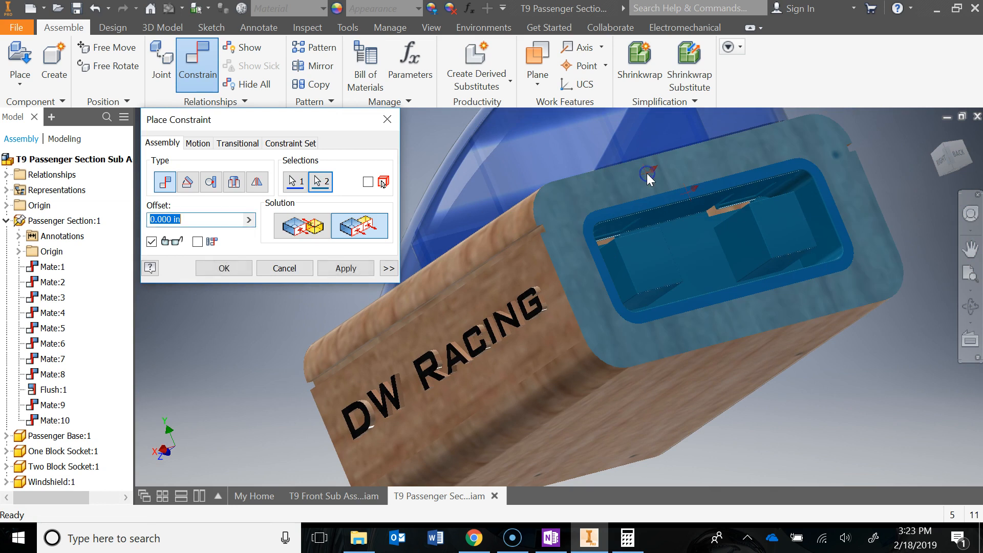
click(352, 269)
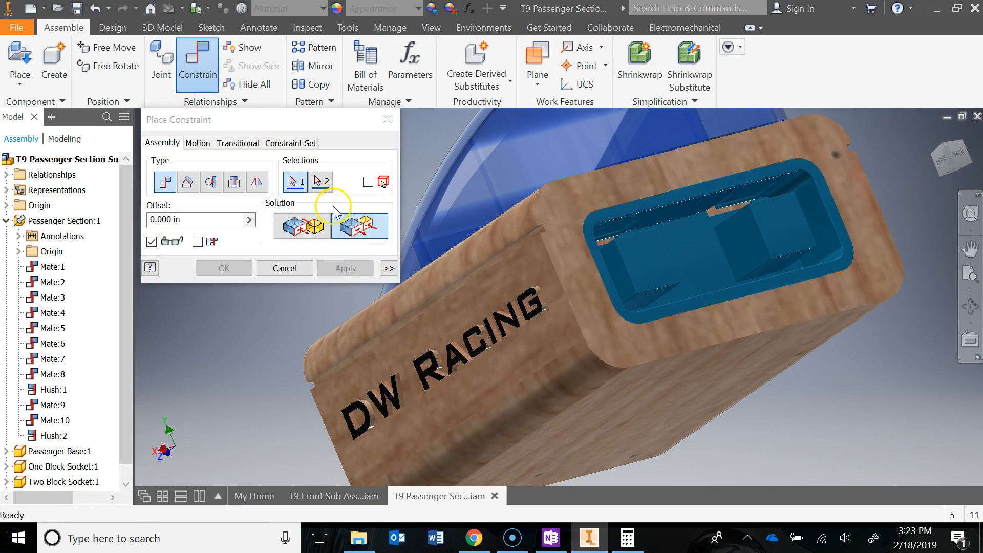
click(386, 120)
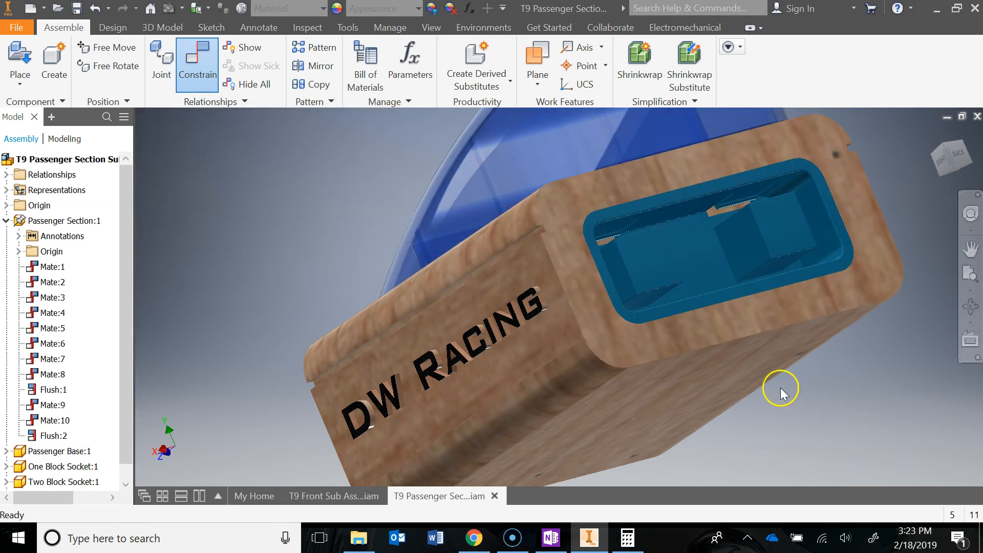
Return the assembly to its home view and save it together with the changed Passenger Section part.
key(F4)
drag(769, 390, 834, 409)
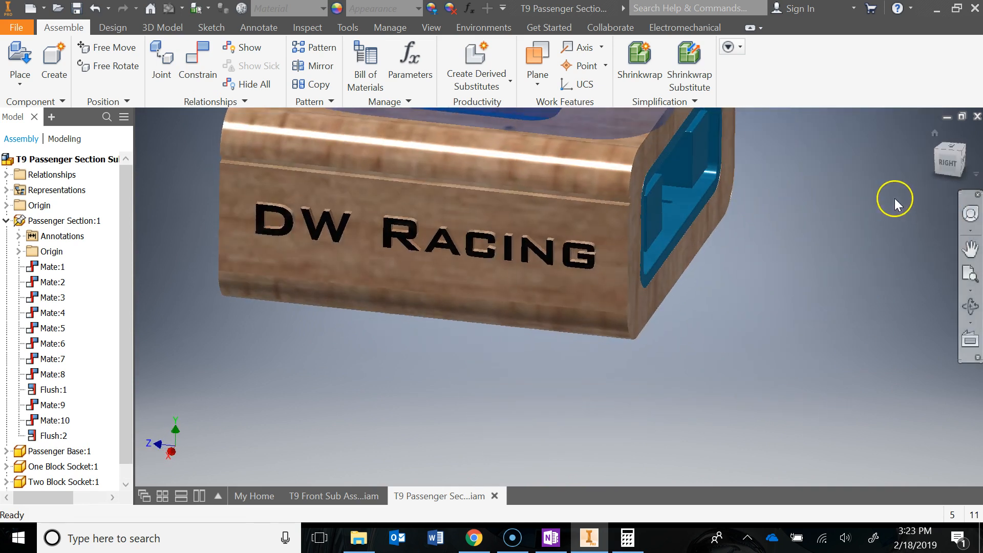
click(937, 129)
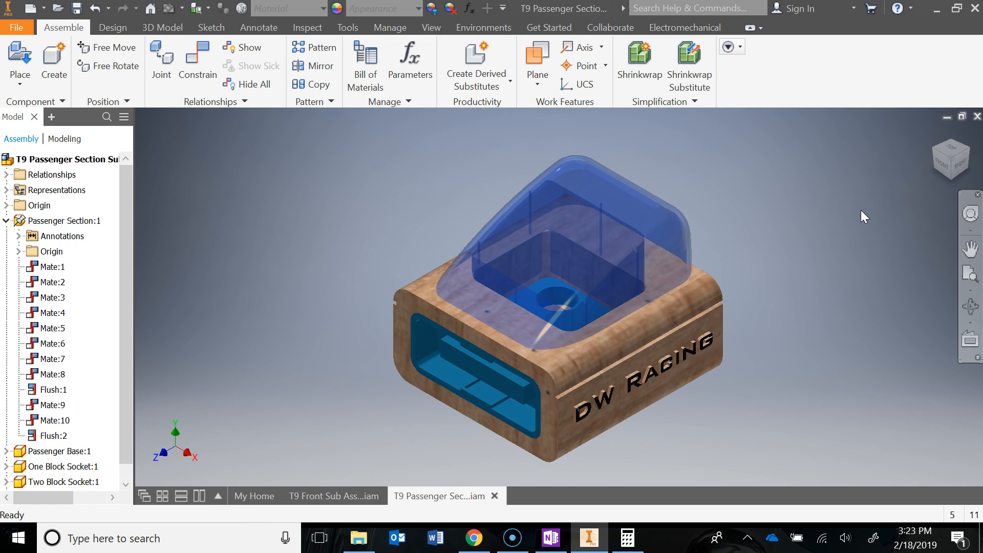
click(75, 9)
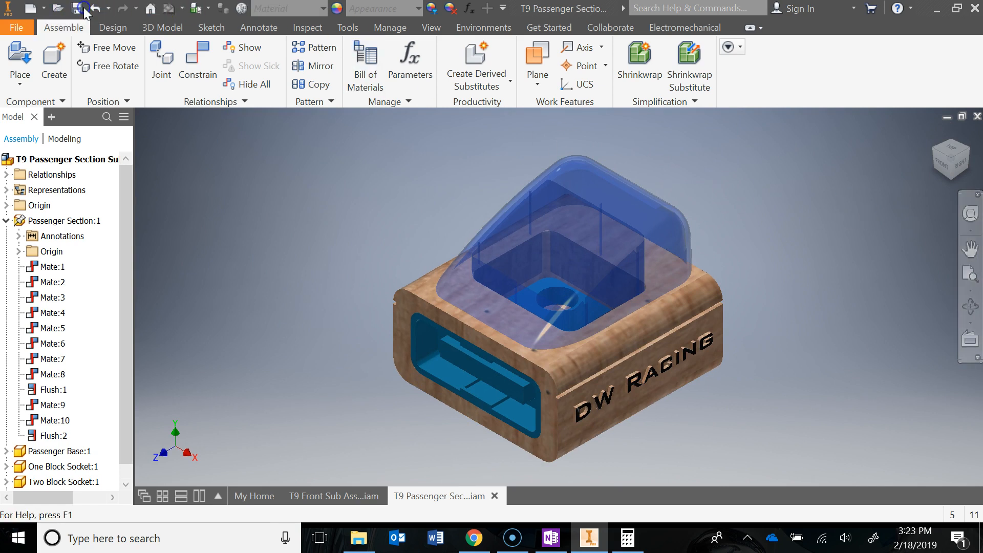
click(572, 350)
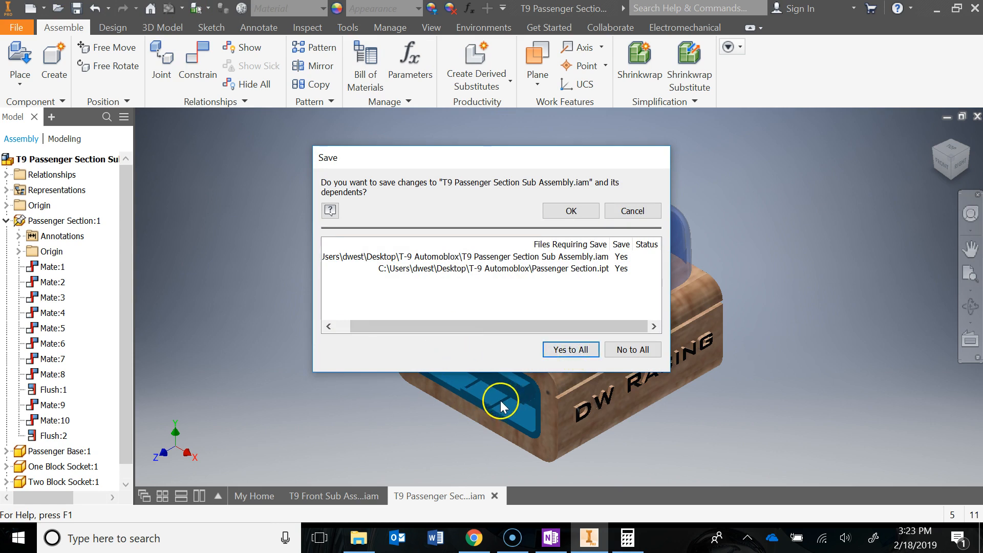
click(571, 211)
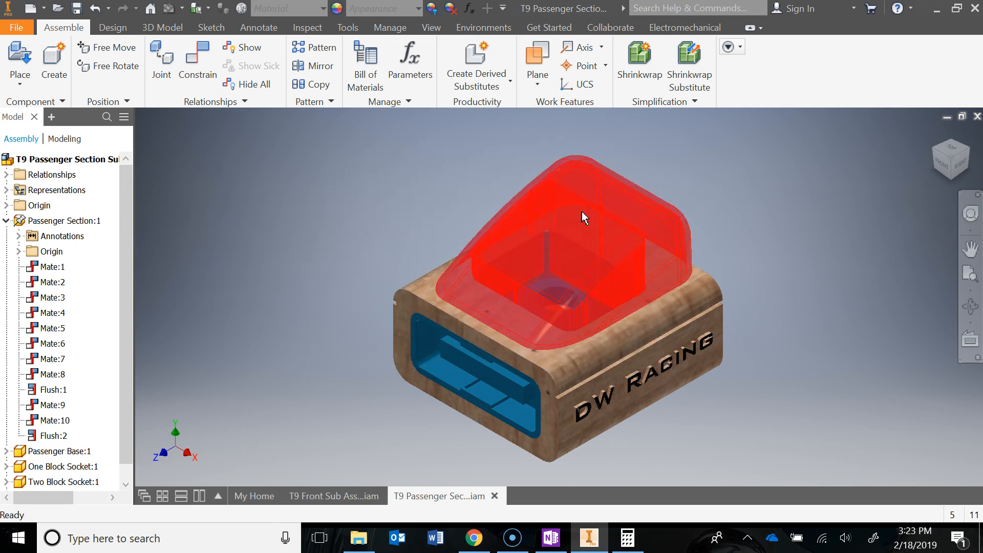